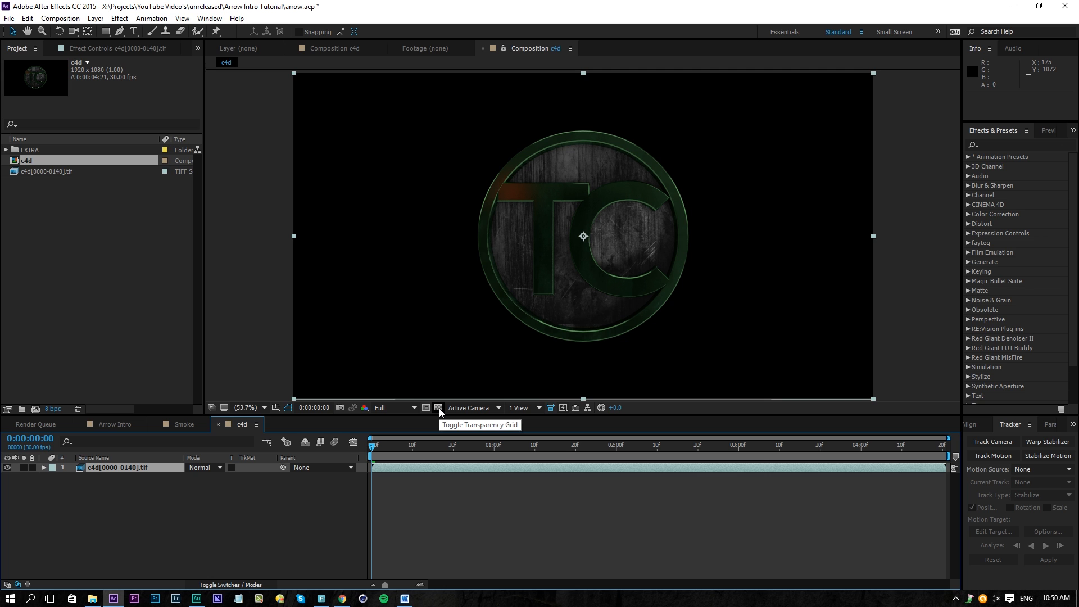
# Step: Check the logo render's transparency by showing the transparency grid and hiding it again
pyautogui.click(439, 408)
pyautogui.click(439, 409)
pyautogui.click(438, 409)
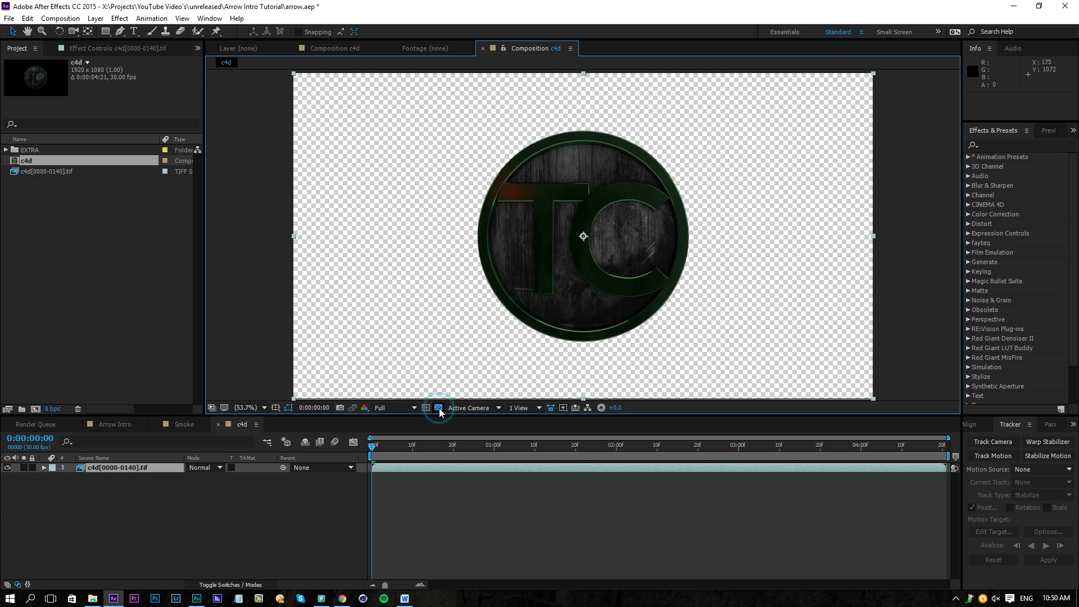
pyautogui.click(438, 408)
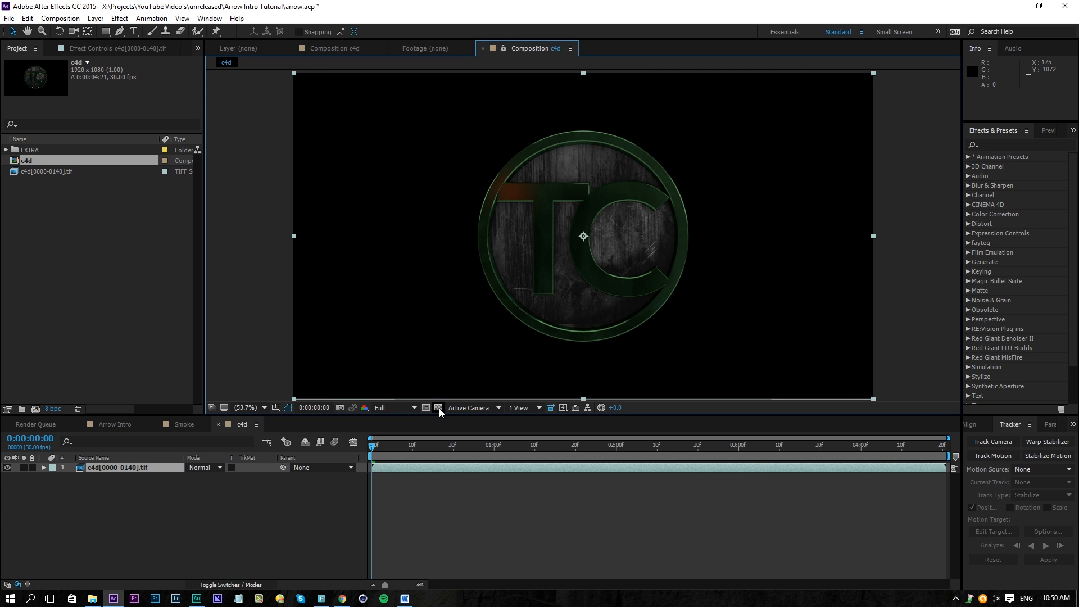
# Step: Create a solid named Background in near-black 060606 and place it below the c4d render layer
pyautogui.rightClick(237, 498)
pyautogui.moveTo(277, 391)
pyautogui.click(184, 422)
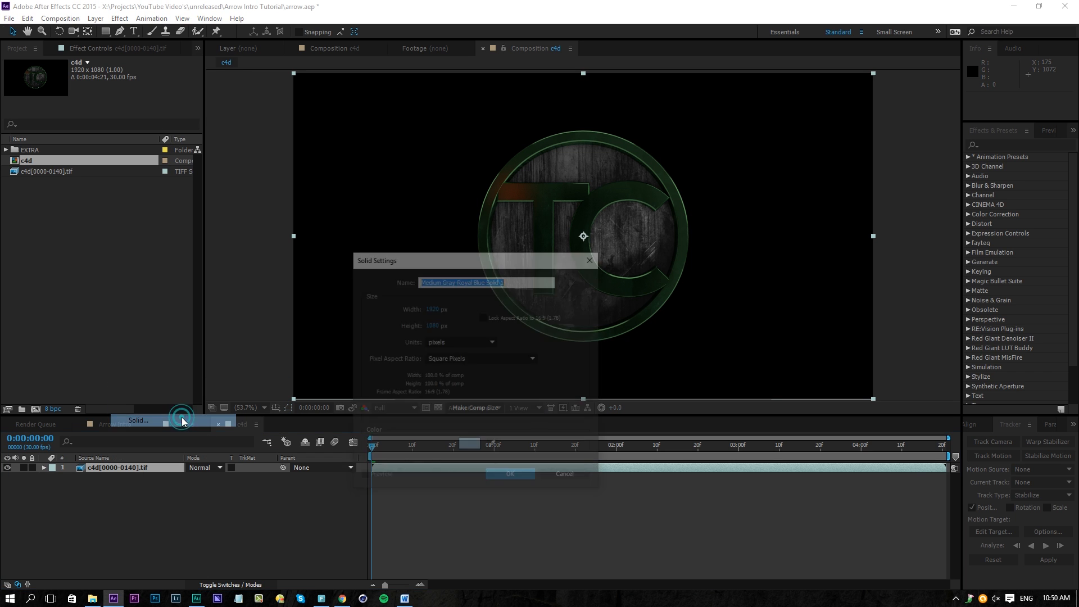
pyautogui.write('Background')
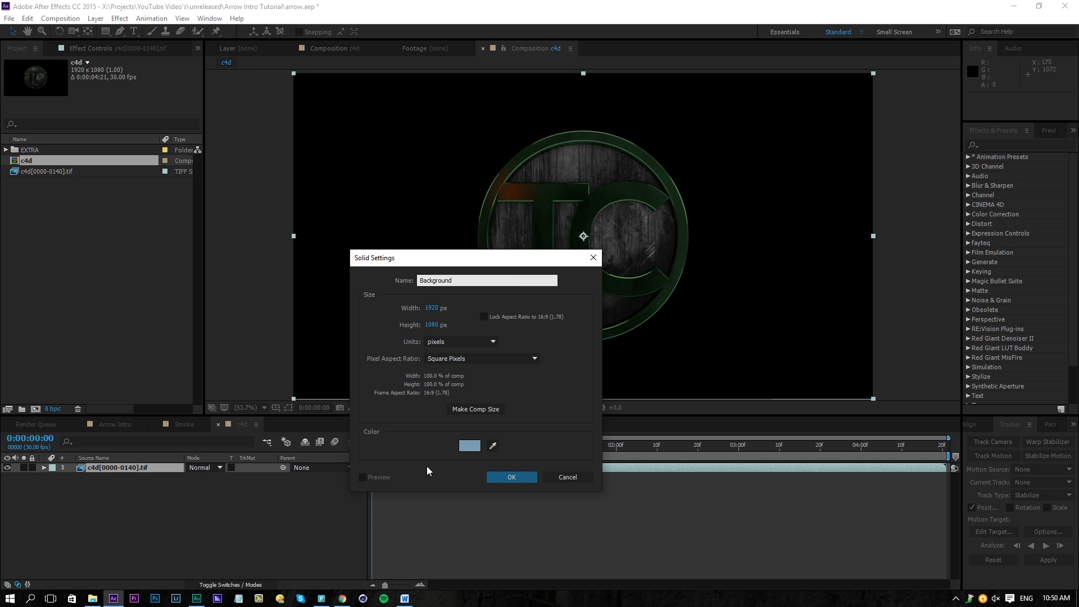
pyautogui.click(470, 446)
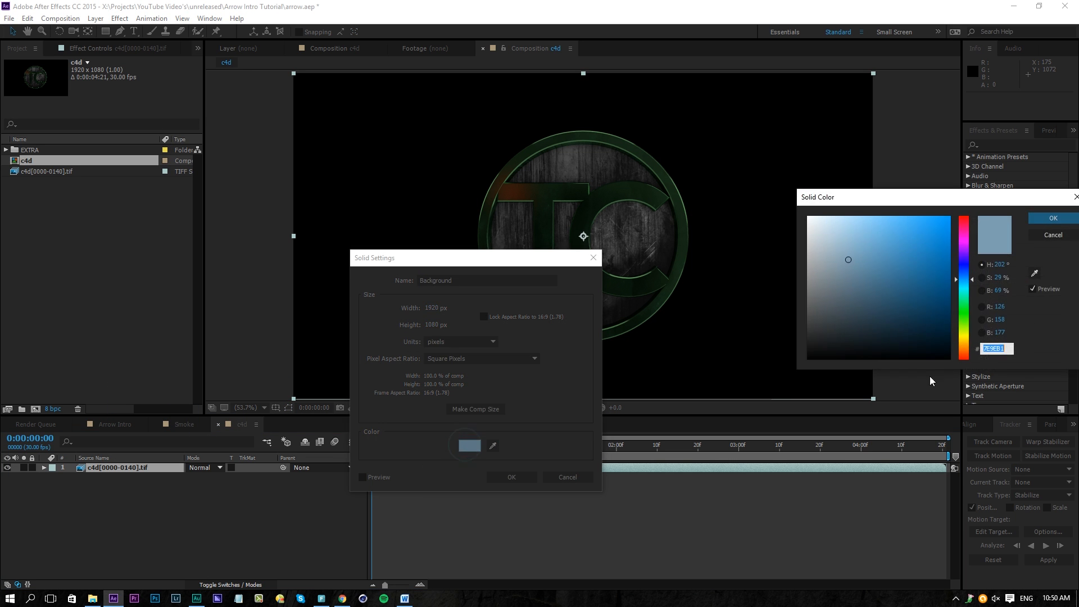
pyautogui.click(815, 356)
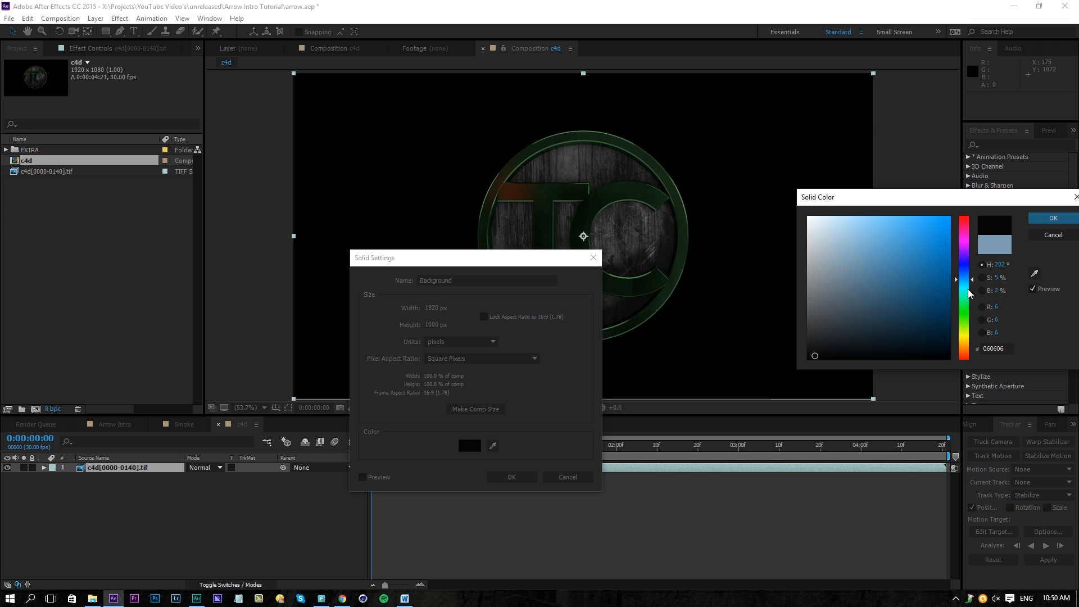
pyautogui.click(1048, 218)
pyautogui.click(525, 477)
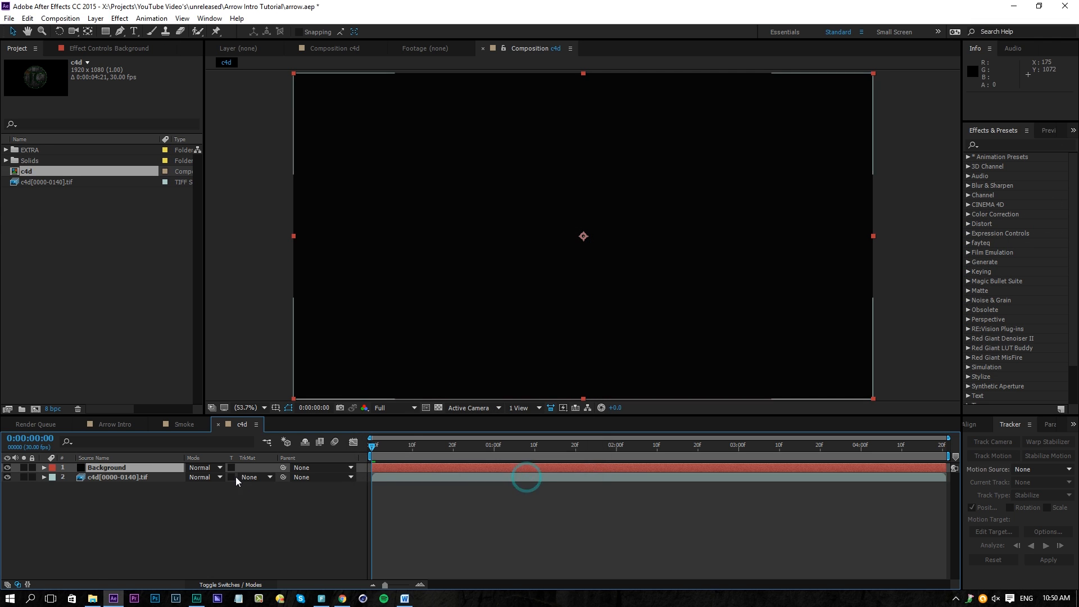
pyautogui.moveTo(157, 467); pyautogui.dragTo(147, 500)
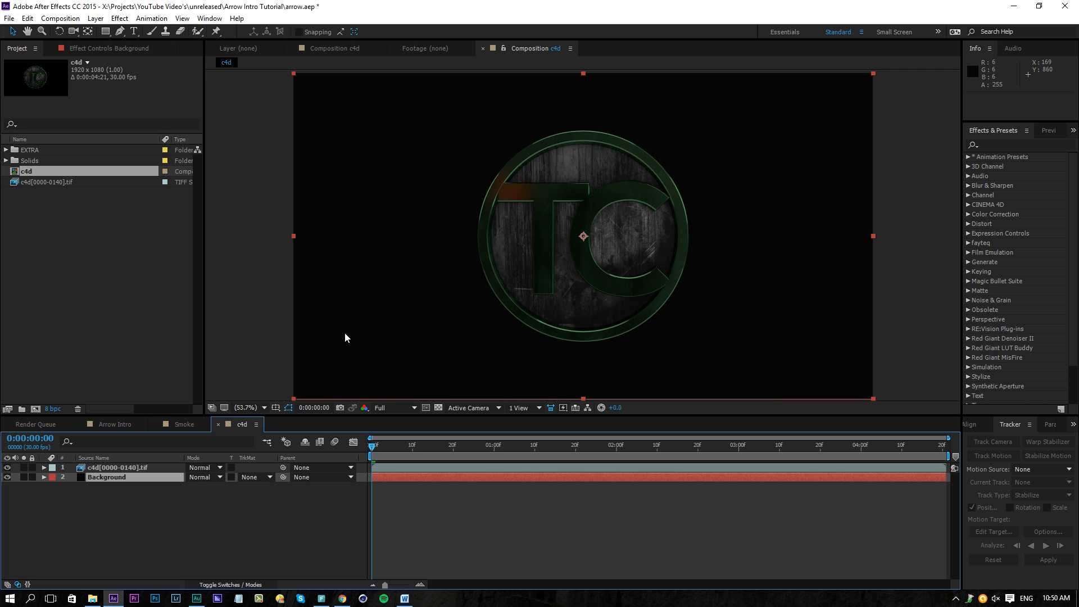
# Step: Place Fog17.mov from the EXTRA folder between the c4d render and Background layers, and preview it
pyautogui.click(7, 150)
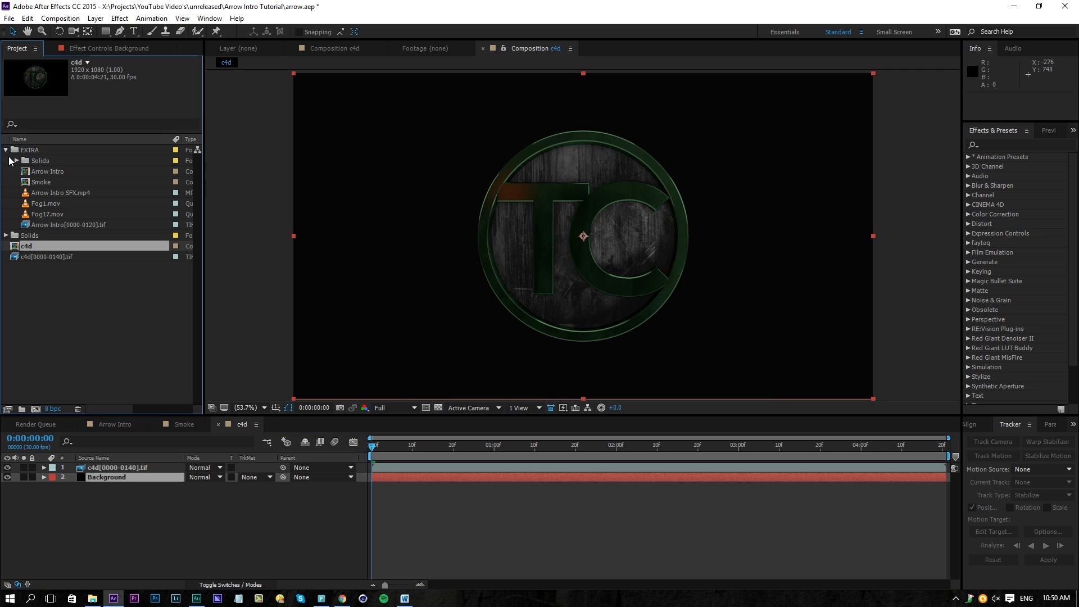
pyautogui.moveTo(41, 215); pyautogui.dragTo(114, 470)
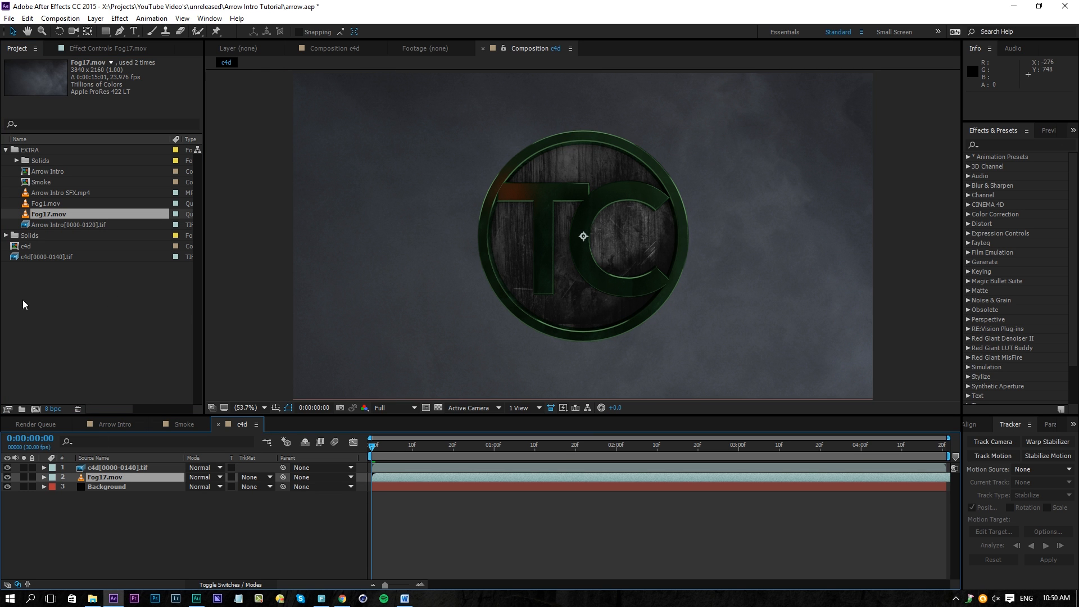
pyautogui.click(6, 150)
pyautogui.press('space')
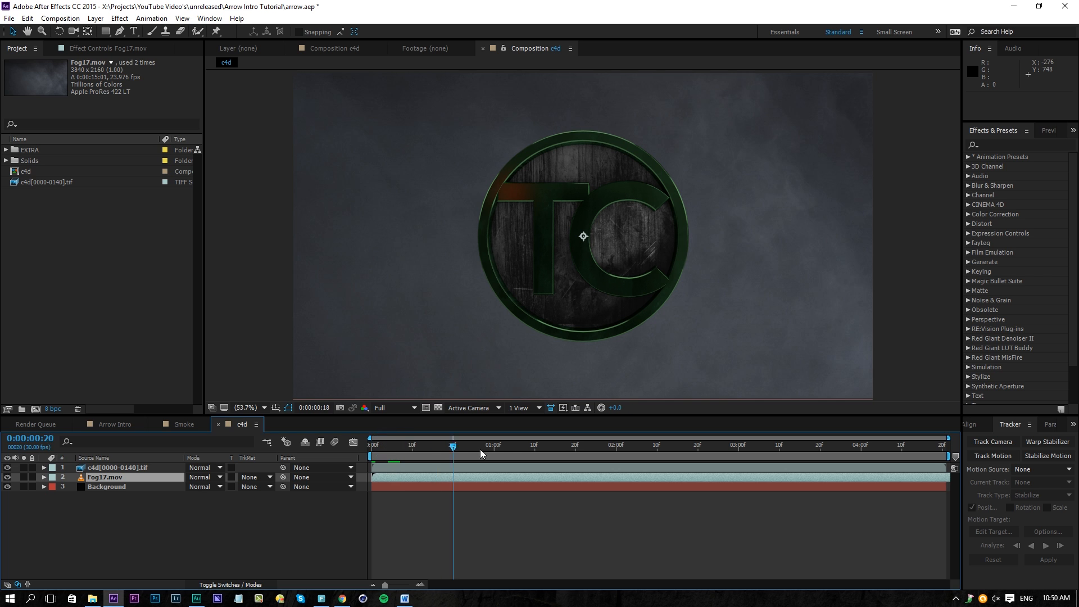
pyautogui.moveTo(480, 450); pyautogui.dragTo(305, 460)
# Step: Apply a Tint effect to Fog17.mov, mapping white to dark green 24461A
pyautogui.click(120, 18)
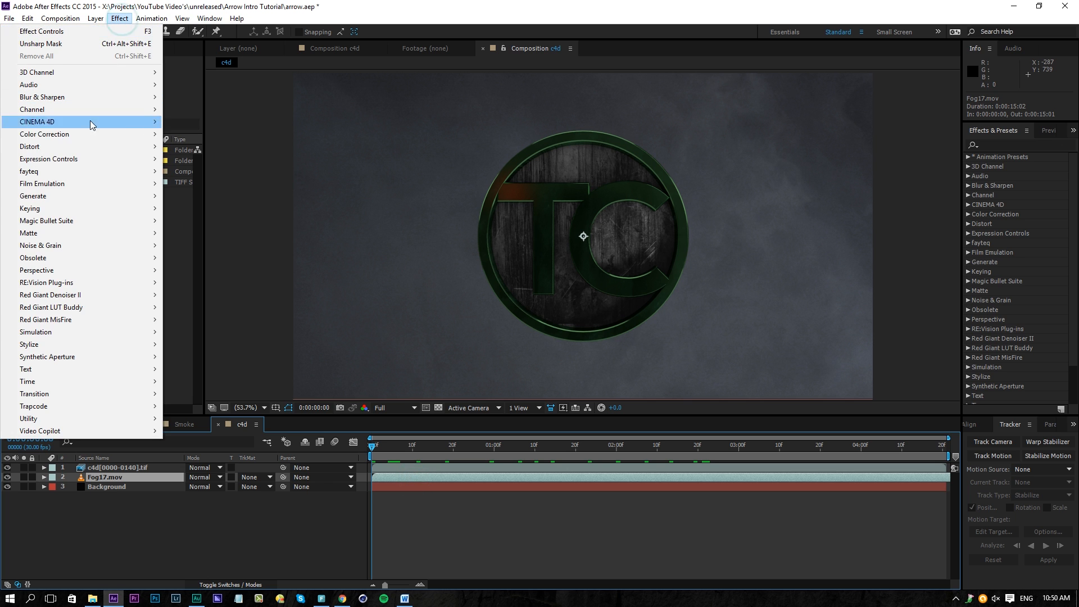
pyautogui.moveTo(84, 135)
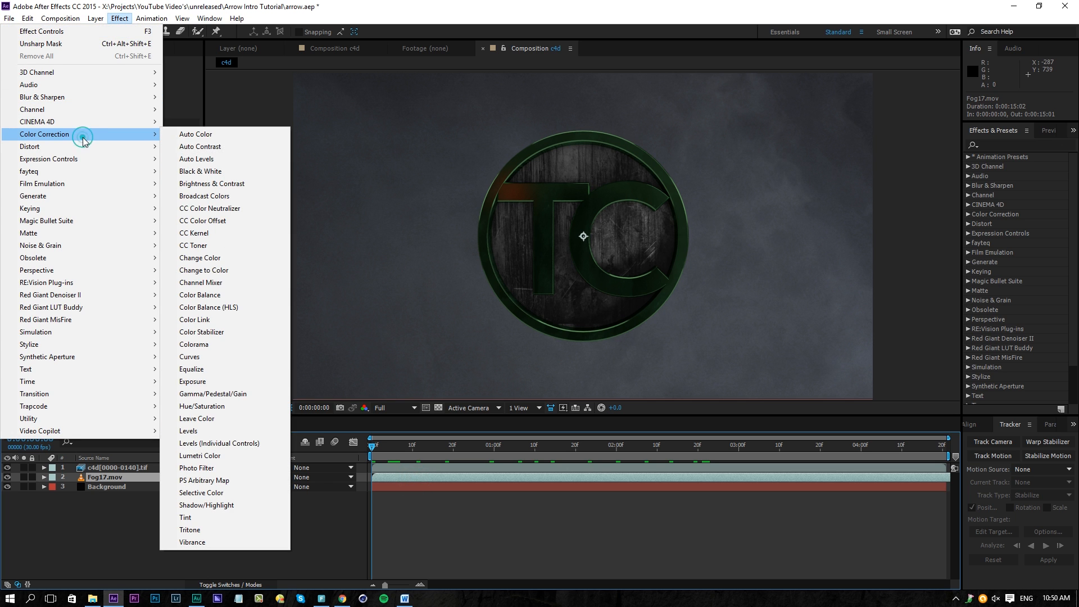
pyautogui.click(212, 521)
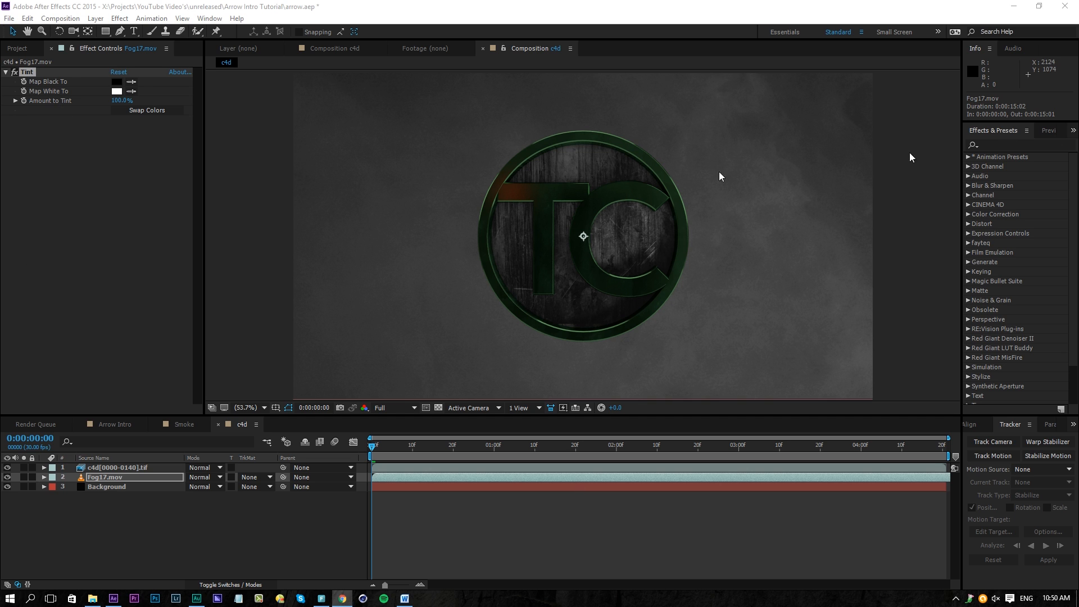
pyautogui.click(117, 91)
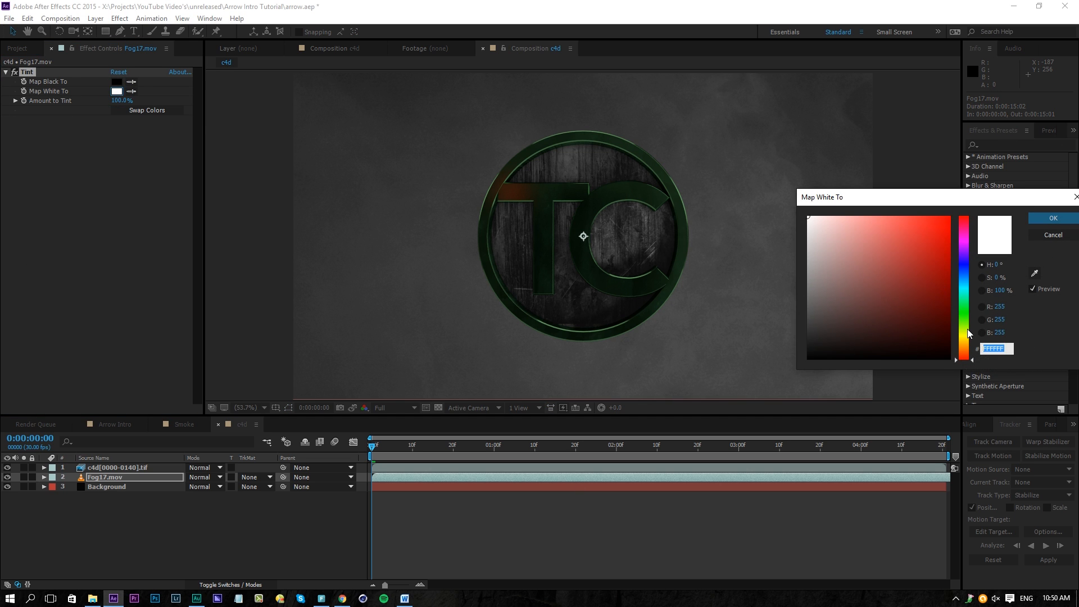
pyautogui.moveTo(966, 324)
pyautogui.mouseDown()
pyautogui.moveTo(906, 278)
pyautogui.moveTo(895, 284)
pyautogui.moveTo(896, 318)
pyautogui.mouseUp()
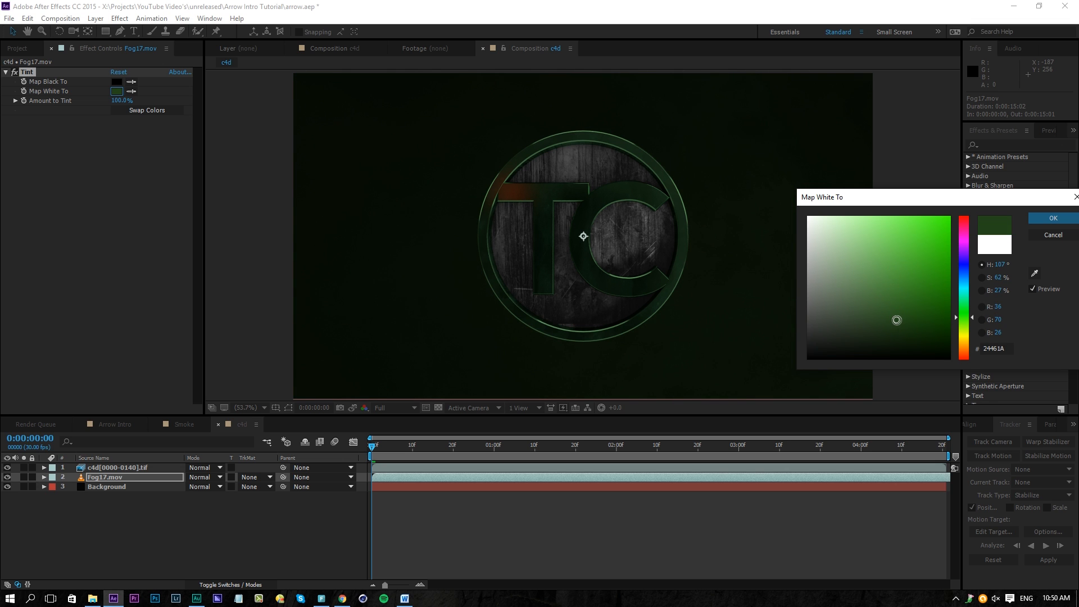
pyautogui.press('Return')
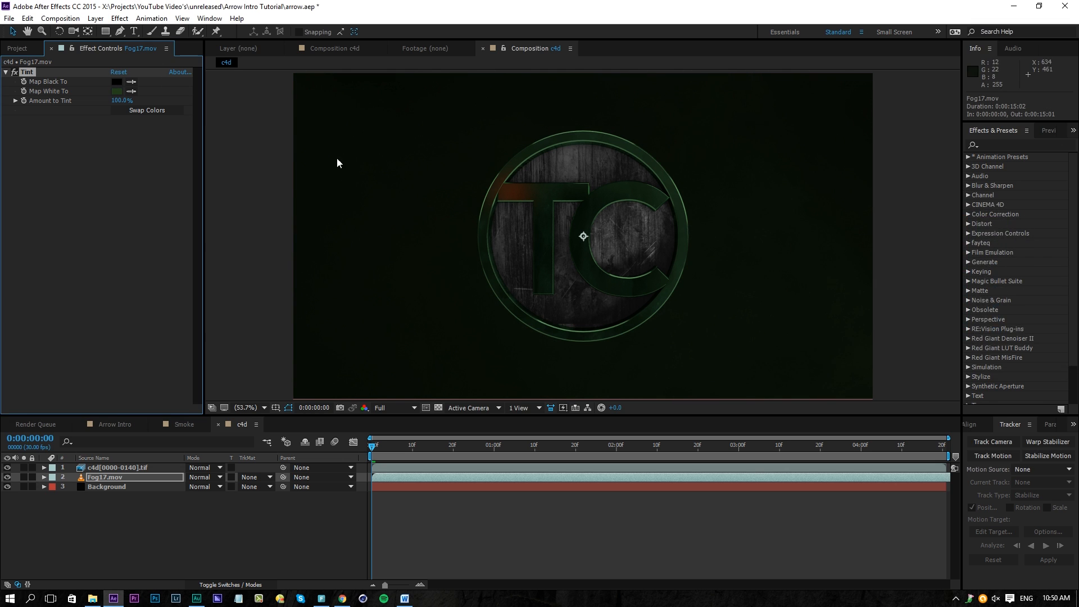
# Step: Add an Unsharp Mask effect with a radius of 25 to Fog17.mov and preview the composition
pyautogui.click(119, 18)
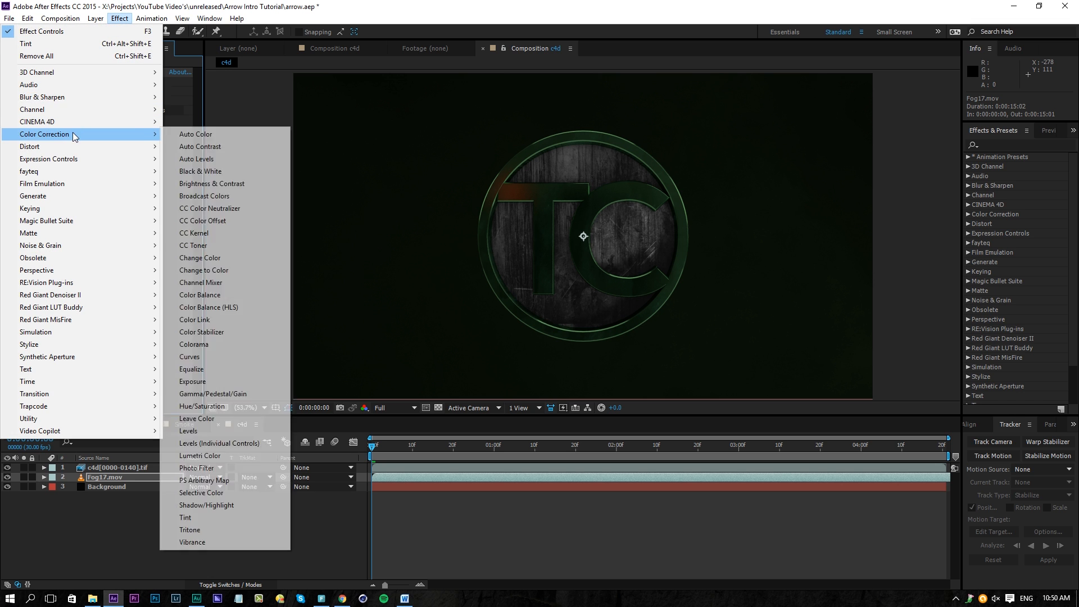
pyautogui.click(66, 97)
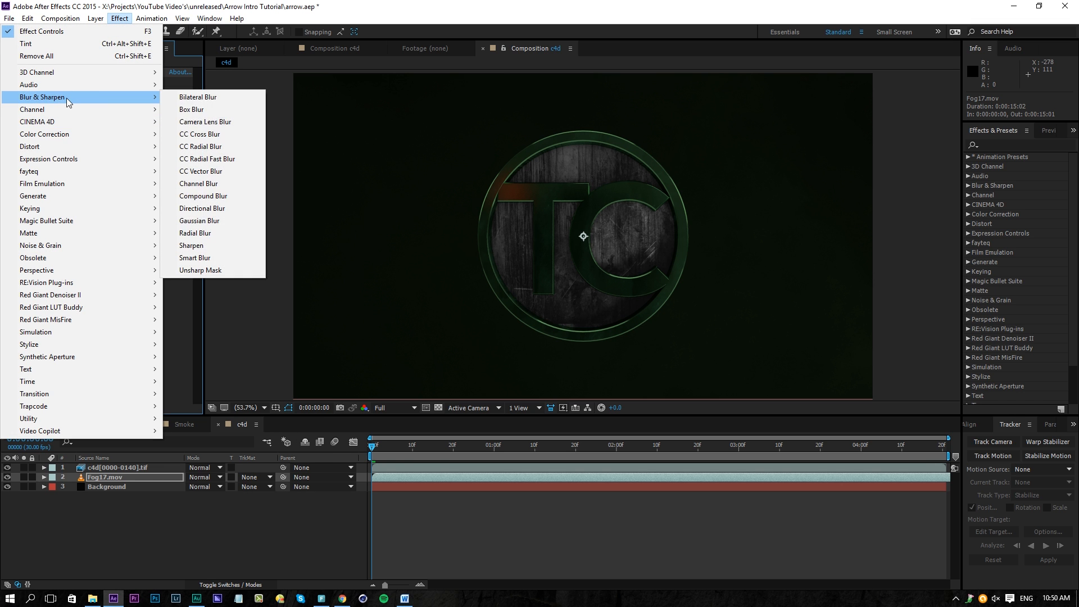
pyautogui.click(210, 271)
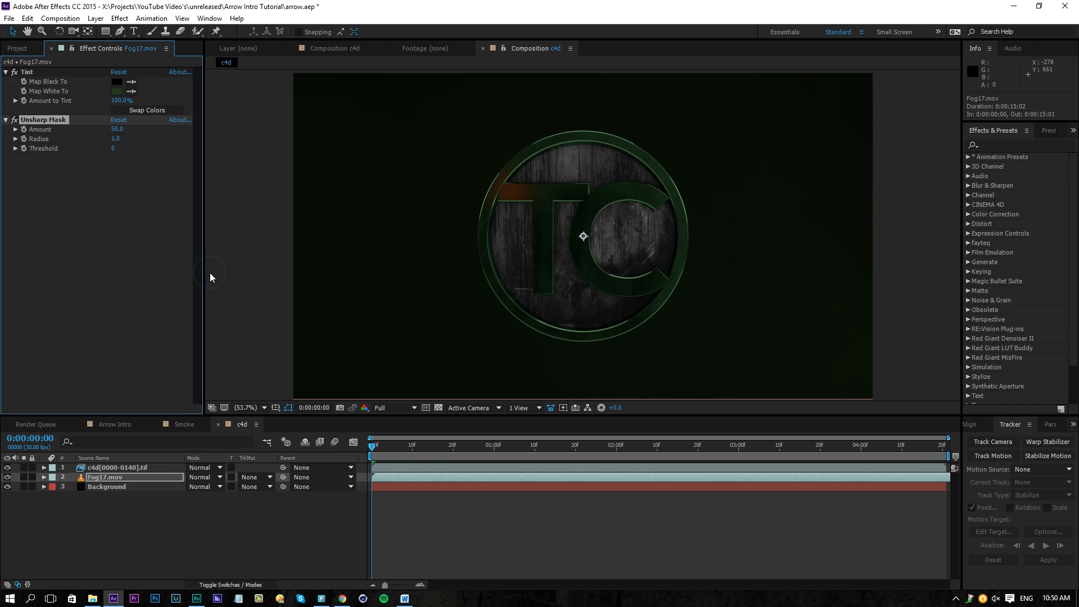
pyautogui.click(115, 138)
pyautogui.write('25')
pyautogui.press('Return')
pyautogui.moveTo(472, 444); pyautogui.dragTo(498, 447)
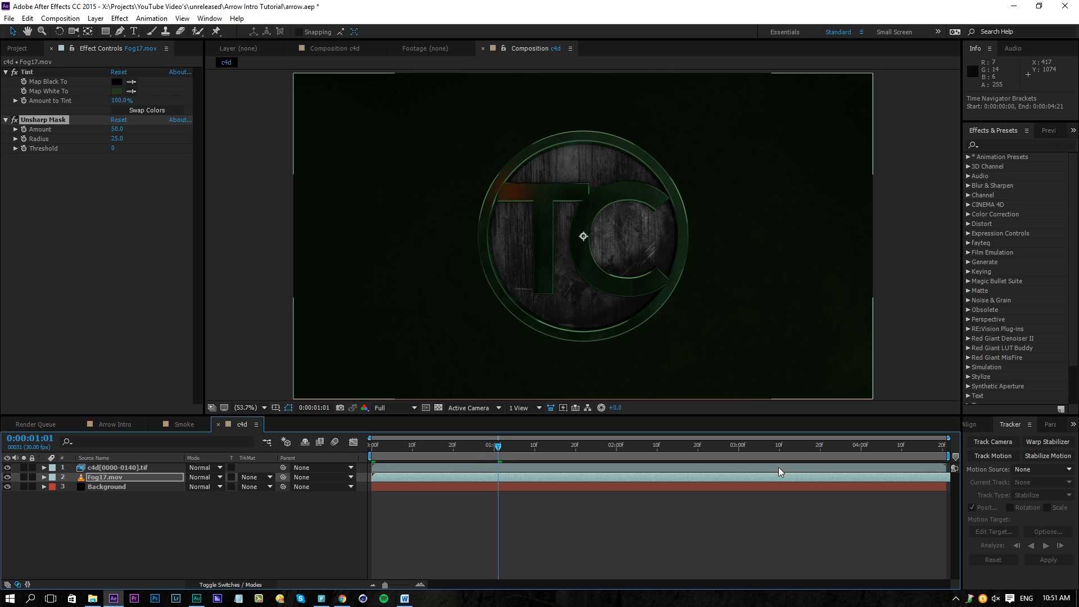
pyautogui.moveTo(808, 480); pyautogui.dragTo(318, 473)
pyautogui.press('space')
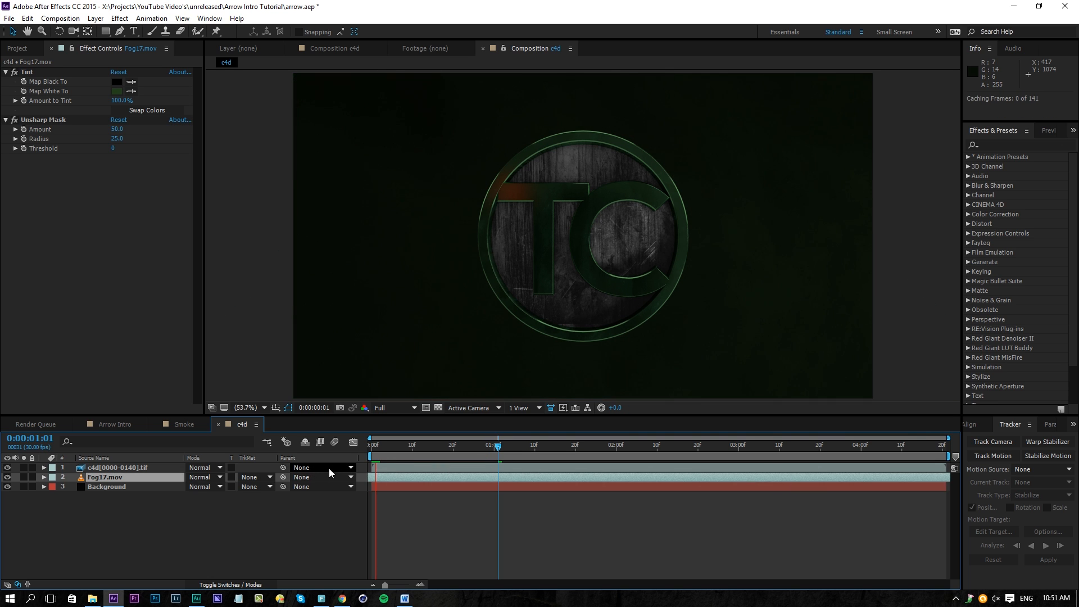
pyautogui.click(382, 447)
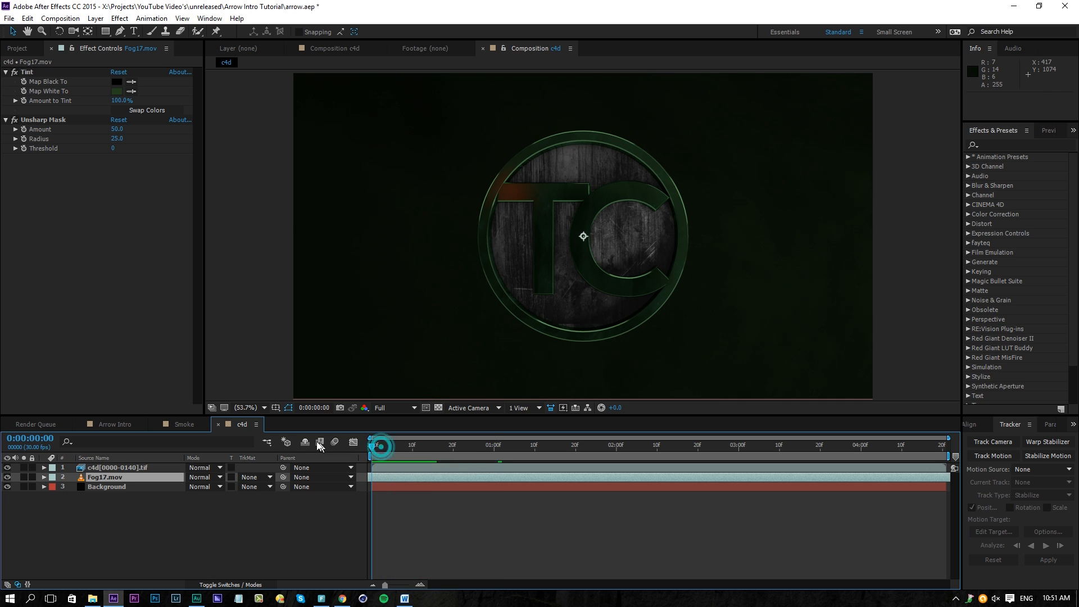
# Step: Place Fog1.mov from the EXTRA folder between the c4d render and Fog17.mov layers
pyautogui.click(12, 49)
pyautogui.click(5, 150)
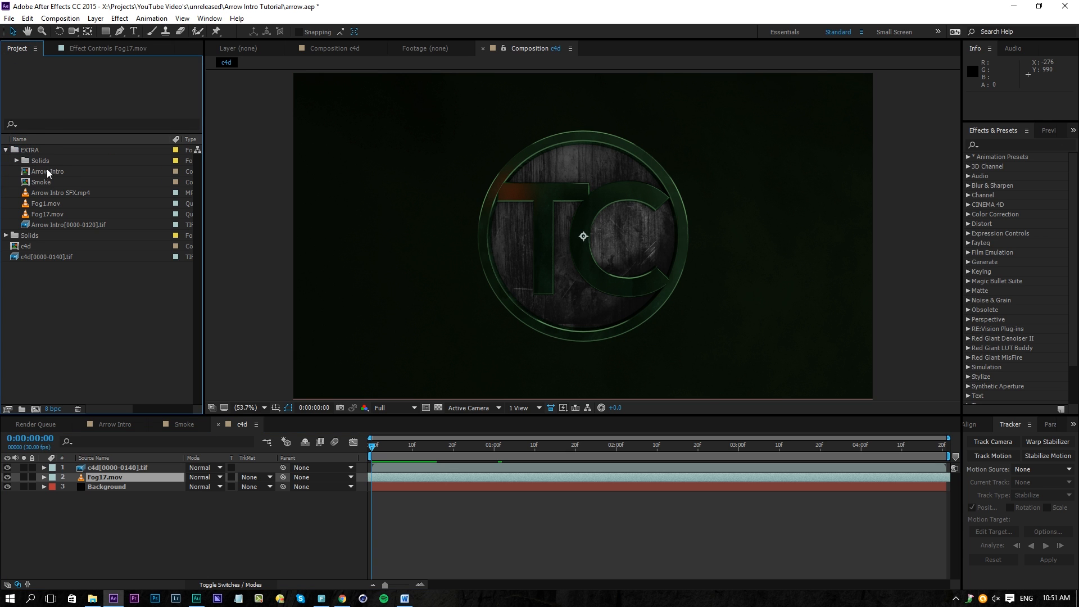
pyautogui.moveTo(54, 203); pyautogui.dragTo(112, 471)
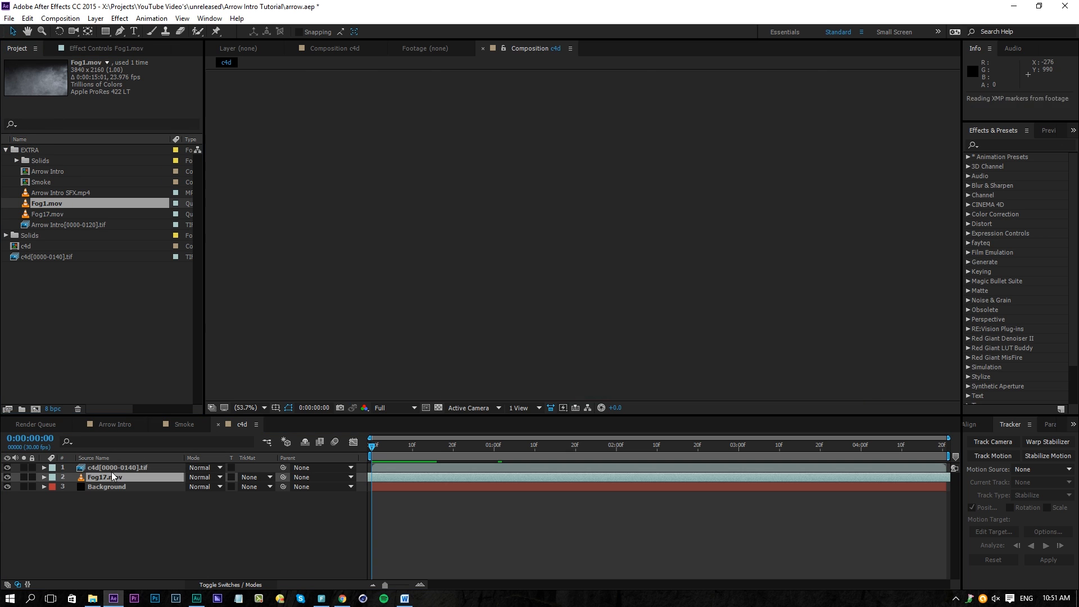
pyautogui.click(87, 51)
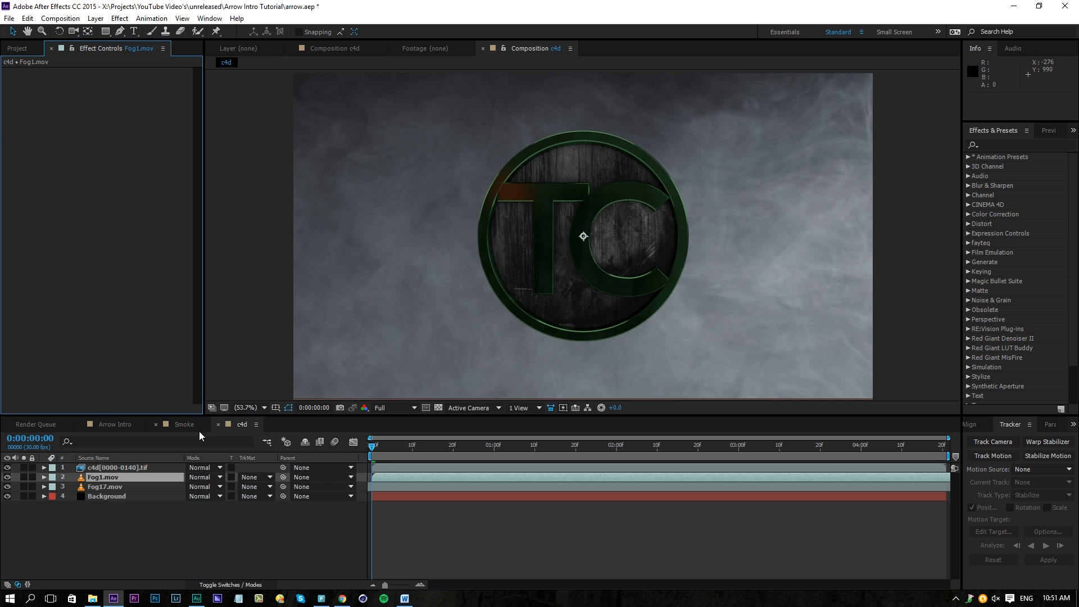
# Step: Try the Darken blending mode on Fog1.mov and compare the image with that layer hidden and shown
pyautogui.click(197, 477)
pyautogui.click(253, 138)
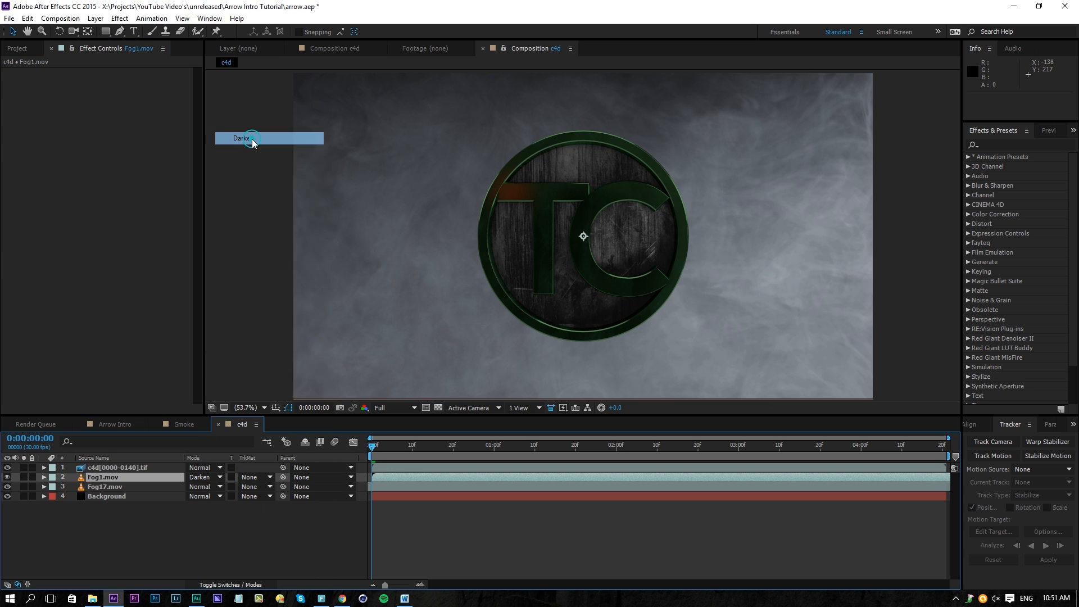
pyautogui.click(8, 477)
pyautogui.click(8, 478)
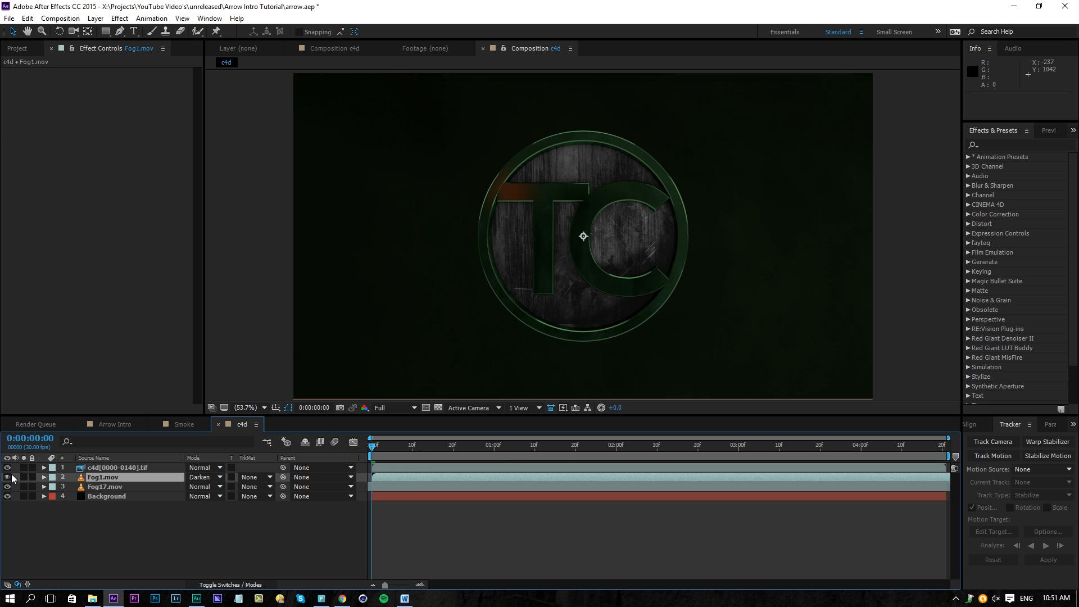
# Step: Cycle through Fog1.mov's blending modes to Color Dodge and preview the composition
pyautogui.hotkey('shift', '=')
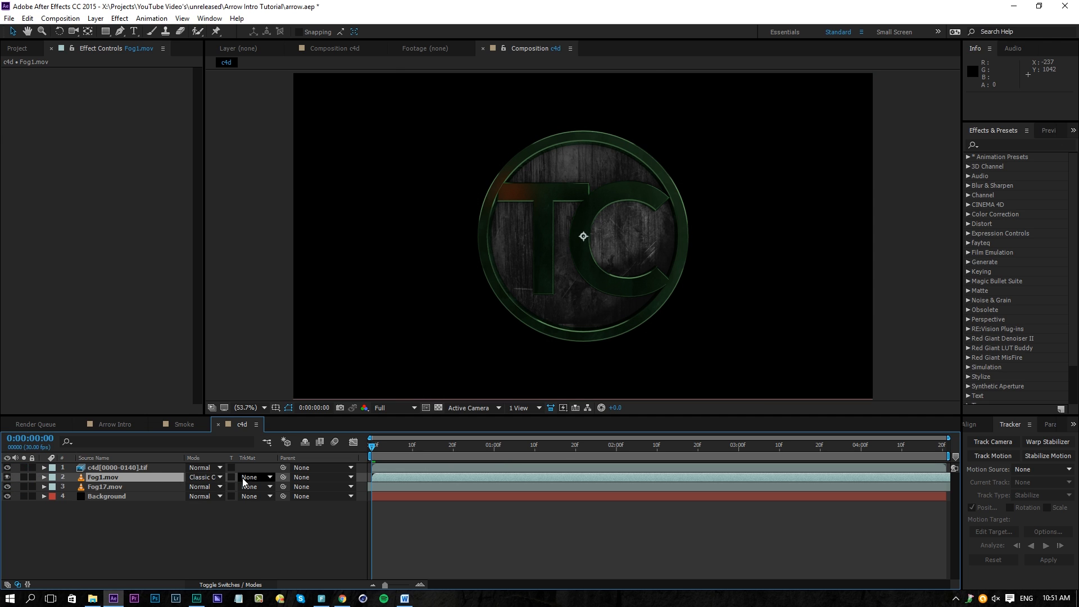
pyautogui.hotkey('shift', '=')
pyautogui.hotkey('shift', '=')
pyautogui.hotkey('shift', '=')
pyautogui.hotkey('shift', '=')
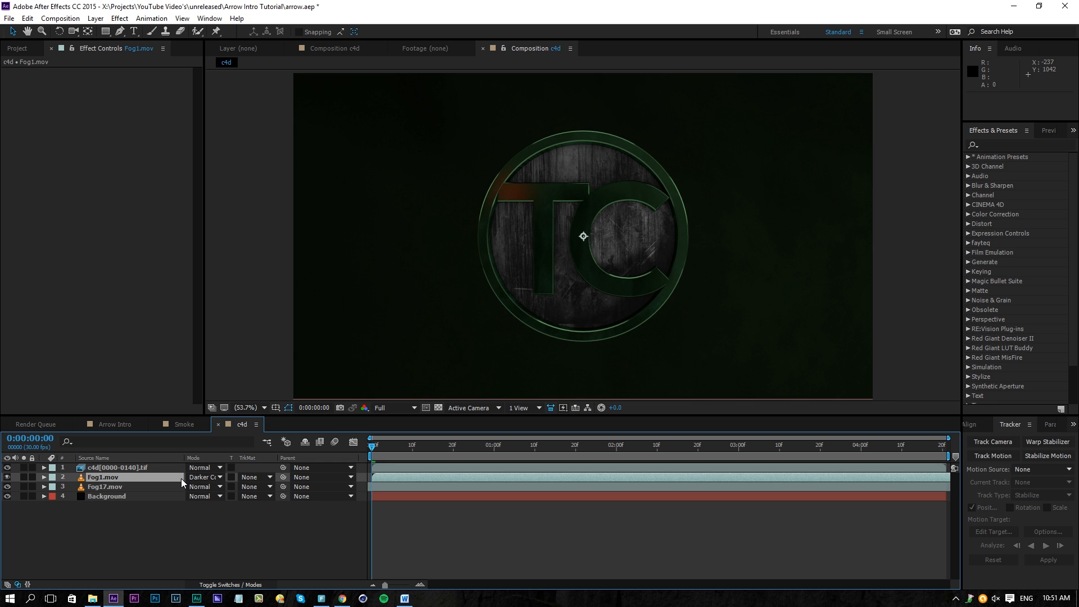
pyautogui.hotkey('shift', '=')
pyautogui.press('space')
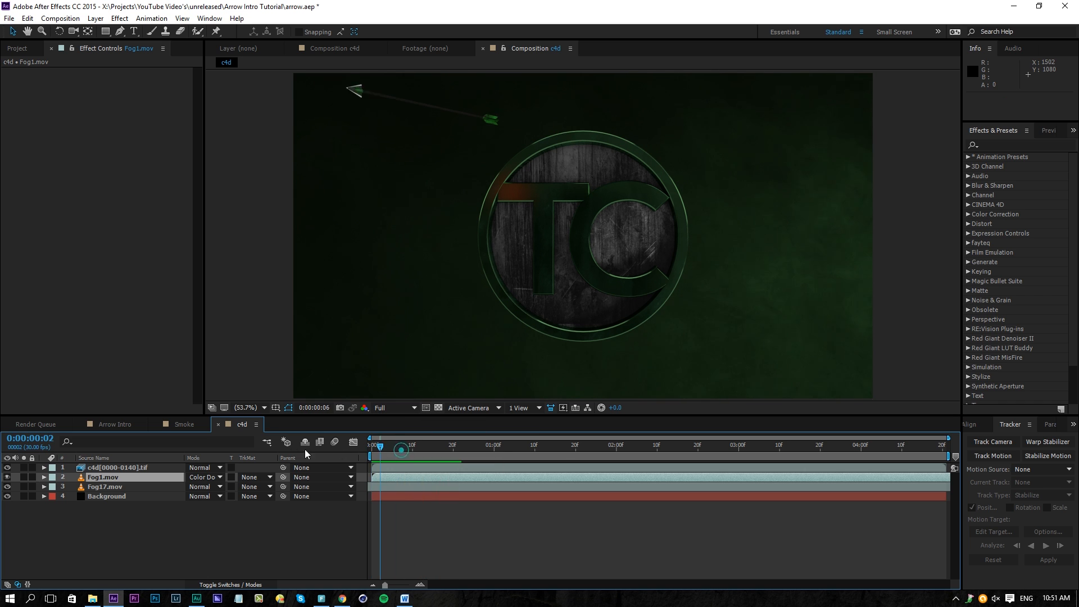
pyautogui.press('space')
# Step: Create an adjustment layer named Vignette and move it to the top of the layer stack
pyautogui.rightClick(231, 529)
pyautogui.moveTo(250, 422)
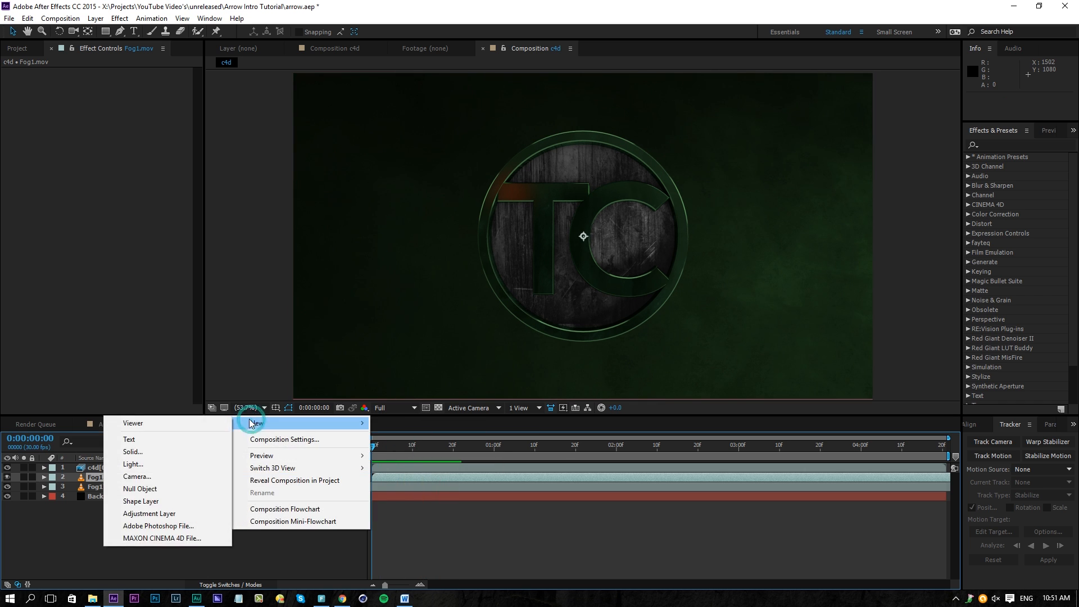
pyautogui.click(129, 515)
pyautogui.press('Return')
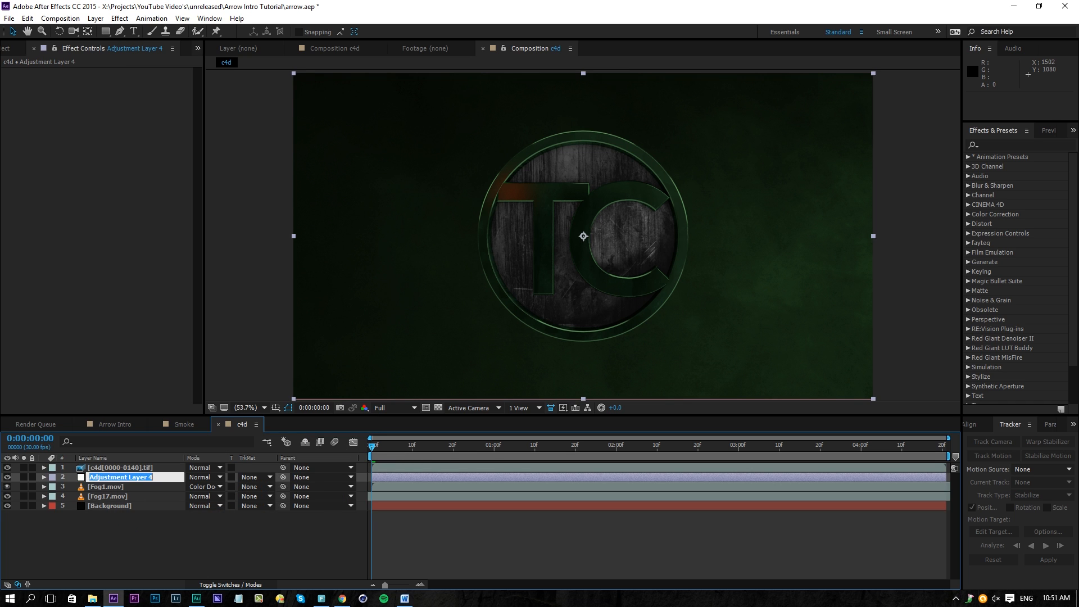
pyautogui.write('Vignette')
pyautogui.press('Return')
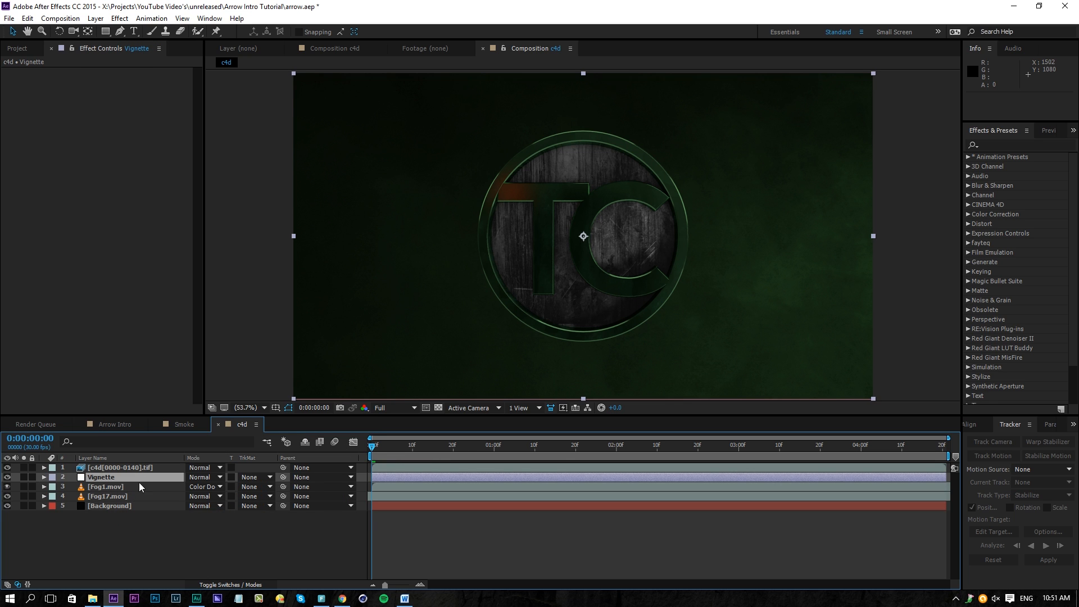
pyautogui.moveTo(142, 475); pyautogui.dragTo(144, 464)
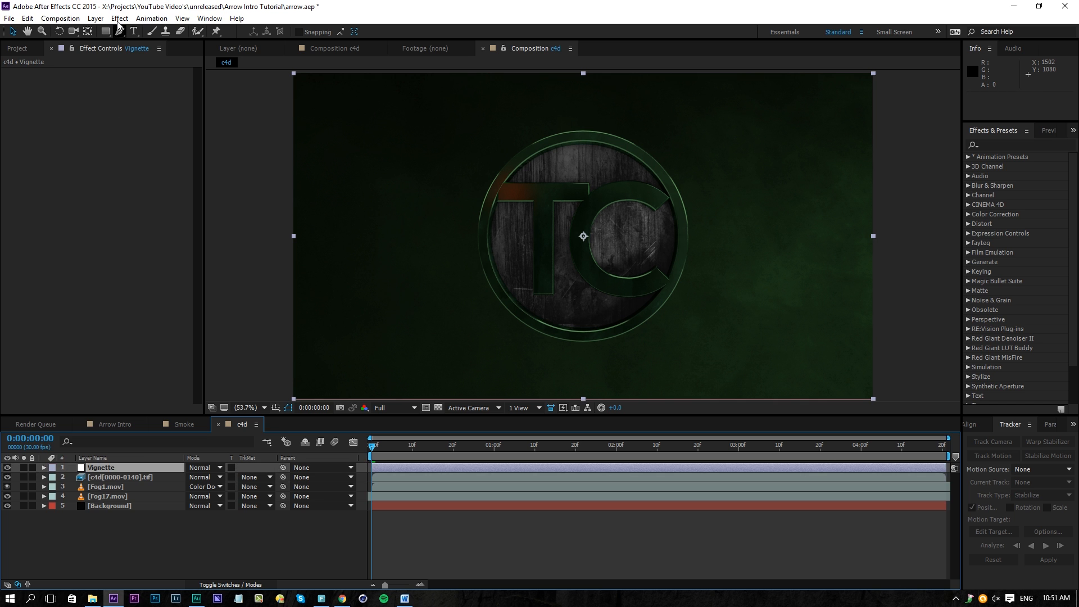
# Step: Apply a Curves effect to the Vignette layer and bend its RGB curve well below the diagonal in the shadows to darken the image
pyautogui.click(119, 21)
pyautogui.moveTo(47, 134)
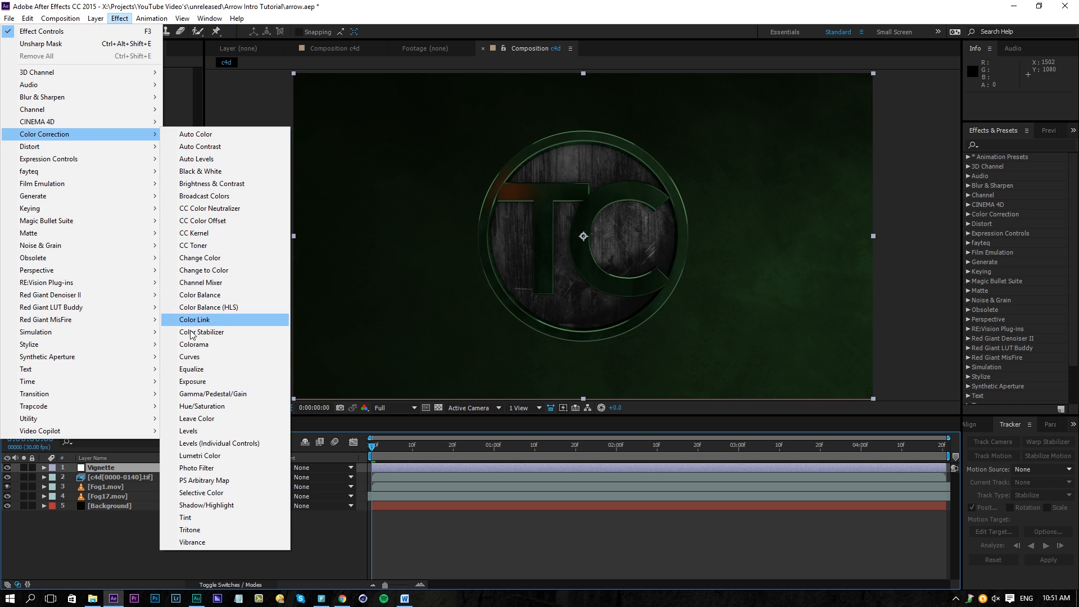
pyautogui.click(190, 356)
pyautogui.moveTo(59, 221); pyautogui.dragTo(63, 228)
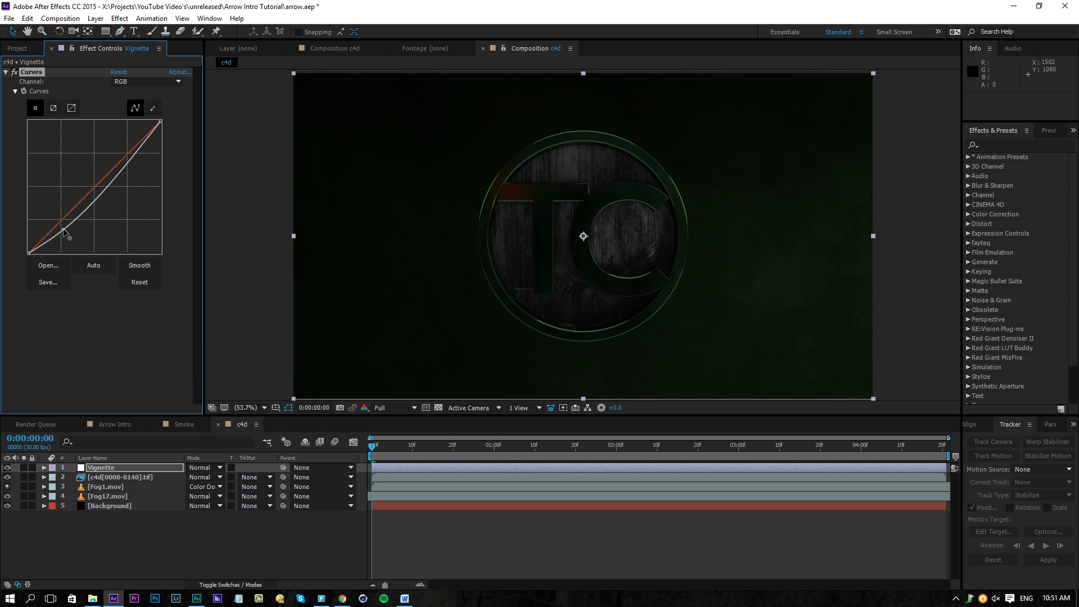
pyautogui.moveTo(110, 178); pyautogui.dragTo(117, 163)
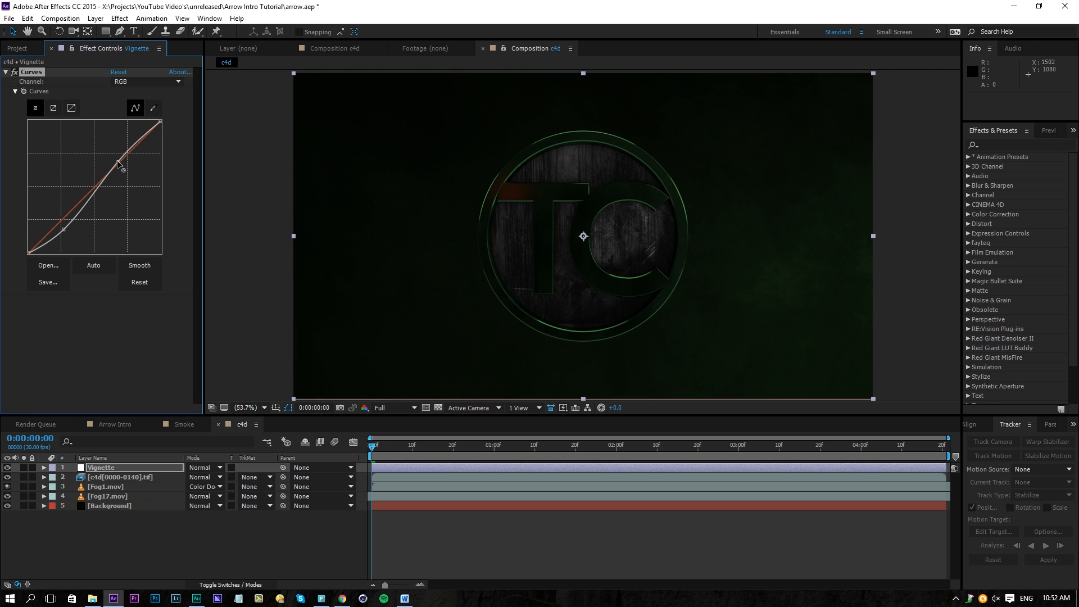
pyautogui.moveTo(65, 231); pyautogui.dragTo(66, 233)
pyautogui.moveTo(119, 163); pyautogui.dragTo(113, 176)
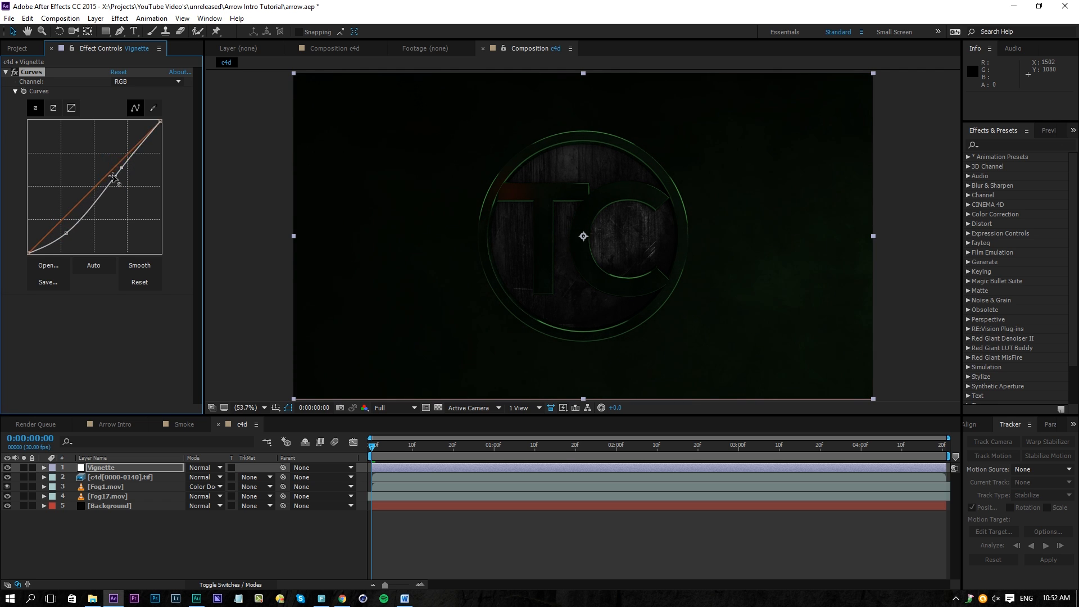
pyautogui.moveTo(67, 234); pyautogui.dragTo(69, 234)
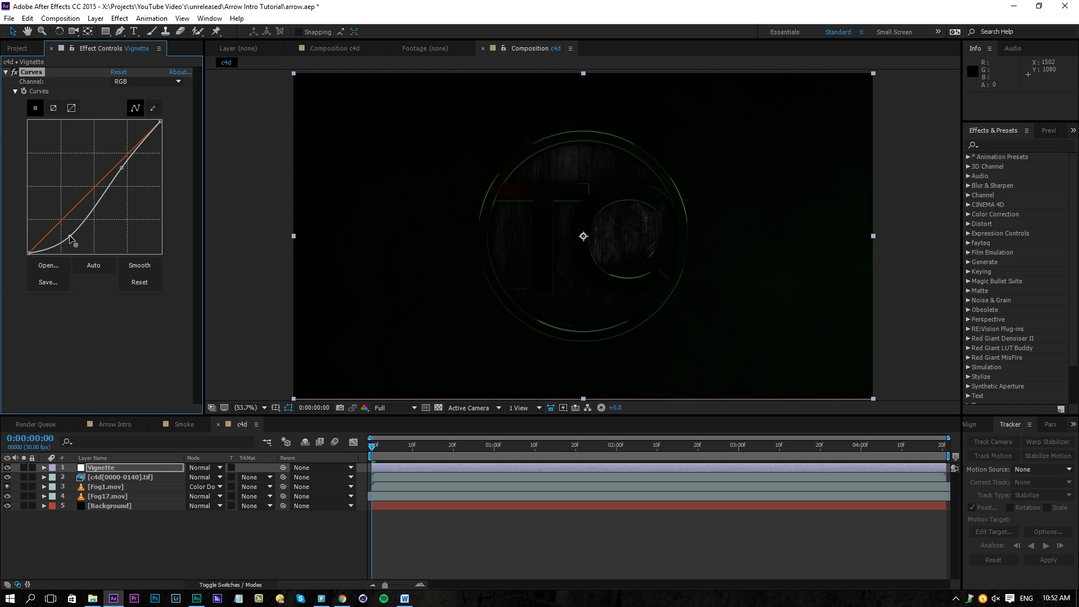
# Step: Add an elliptical mask filling the whole frame to the Vignette layer and set its mode to Subtract
pyautogui.click(107, 32)
pyautogui.moveTo(107, 32); pyautogui.dragTo(139, 59)
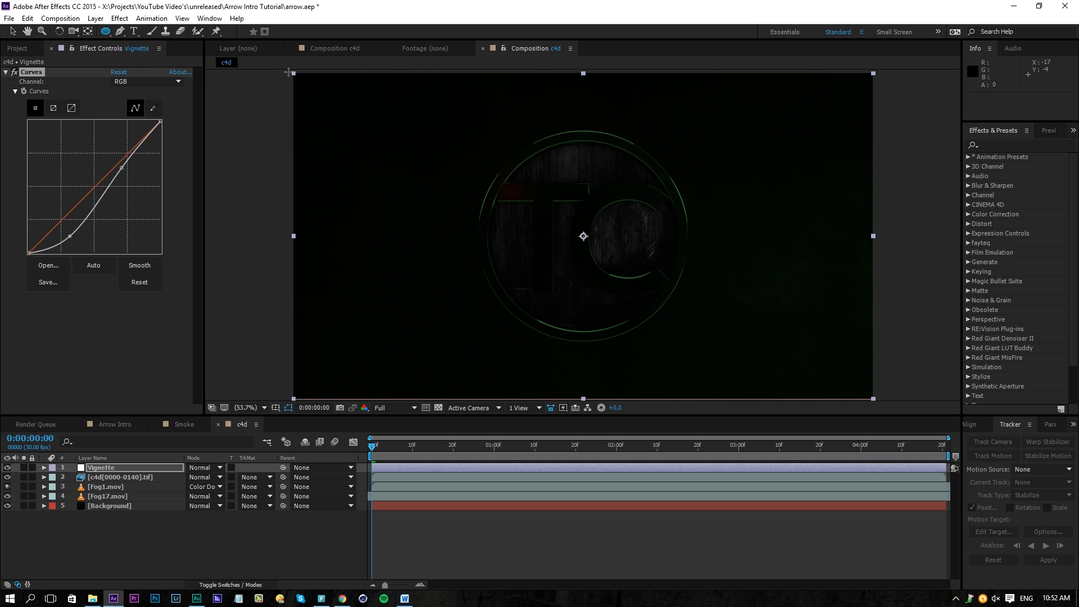
pyautogui.doubleClick(105, 32)
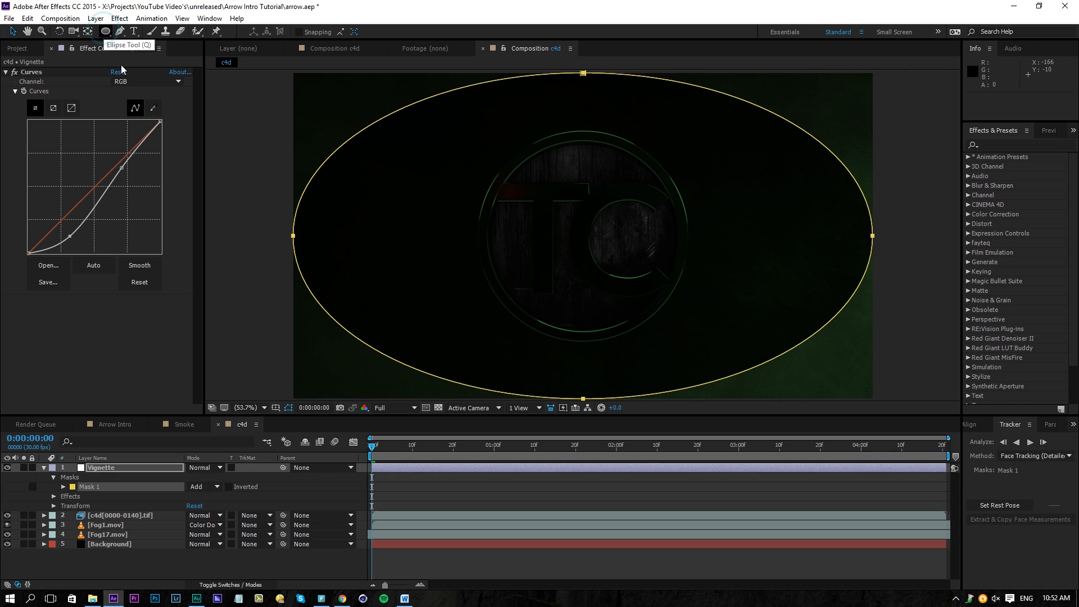
pyautogui.click(208, 486)
pyautogui.click(208, 524)
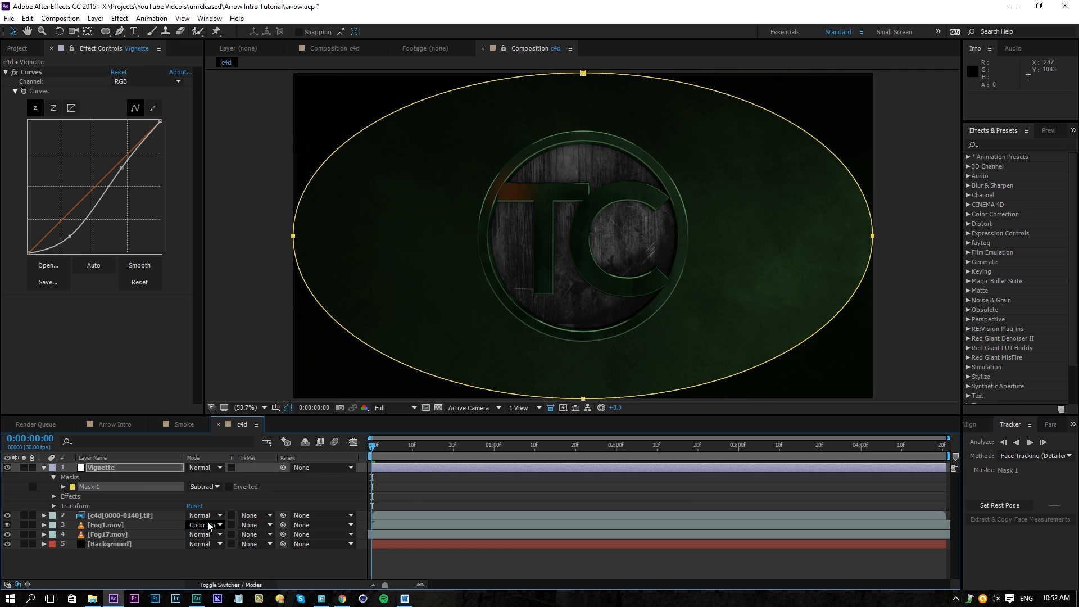
# Step: Feather the Vignette layer's elliptical mask to 539 pixels
pyautogui.press('f')
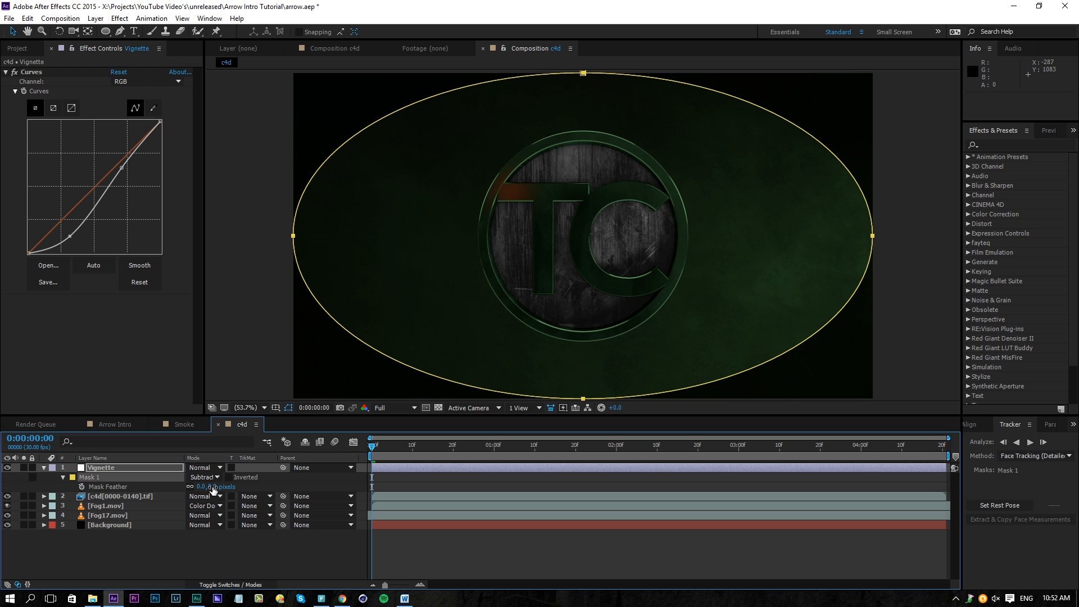
pyautogui.moveTo(209, 487); pyautogui.dragTo(253, 486)
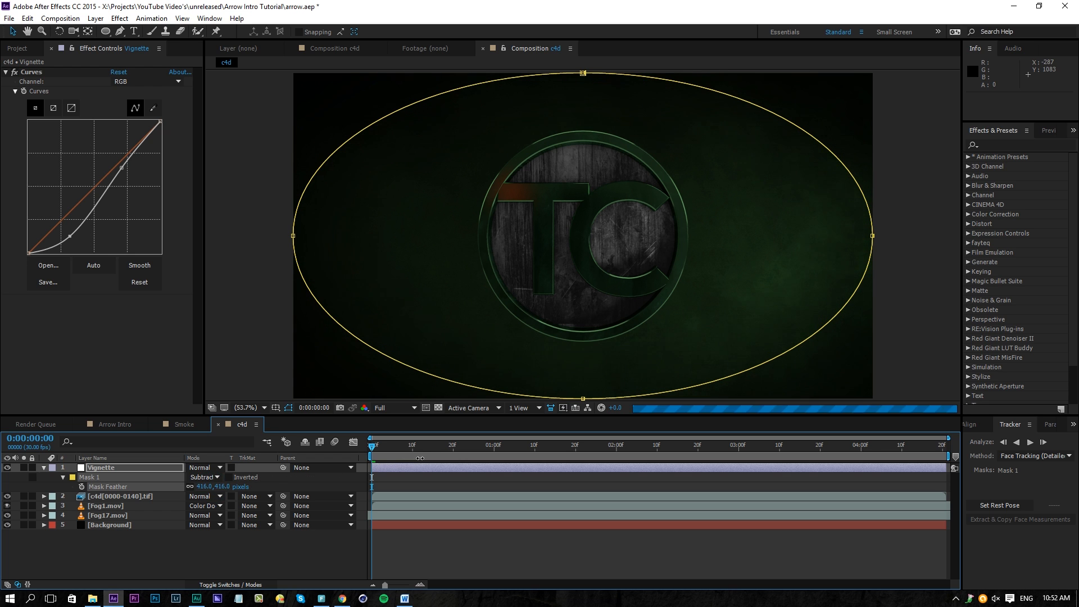
pyautogui.moveTo(437, 451); pyautogui.dragTo(472, 443)
pyautogui.click(479, 537)
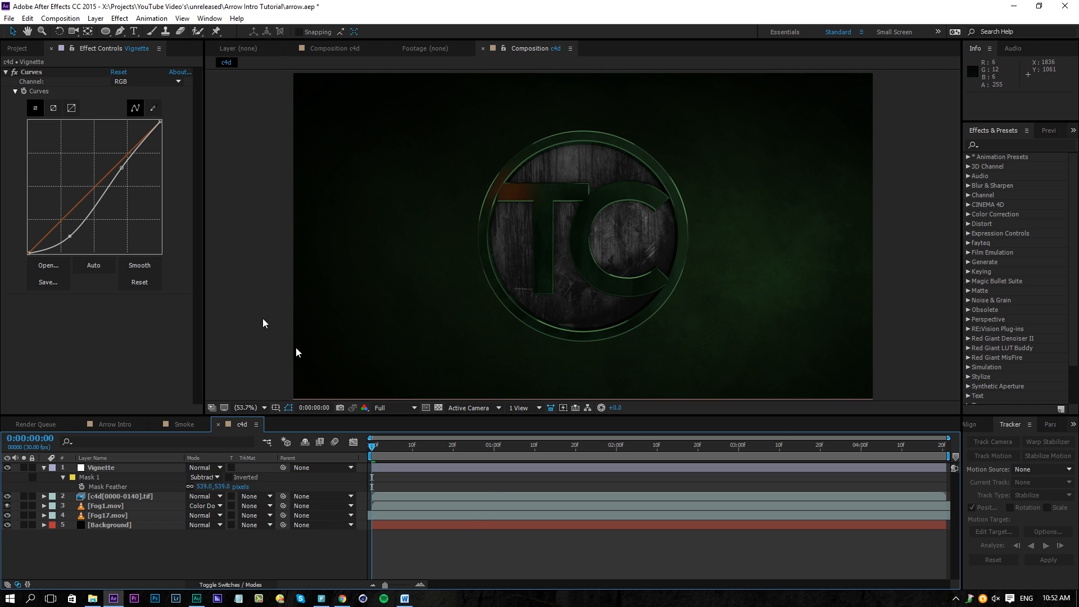
# Step: Soften the Vignette layer's Curves by removing the highlight point and raising the shadow point closer to the diagonal
pyautogui.click(70, 235)
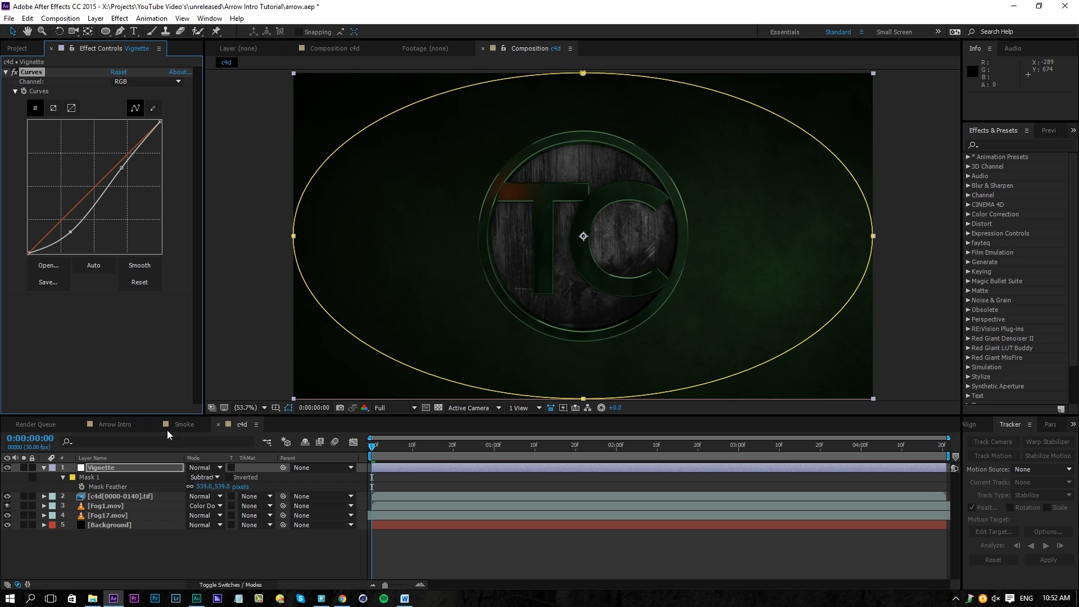
pyautogui.click(174, 541)
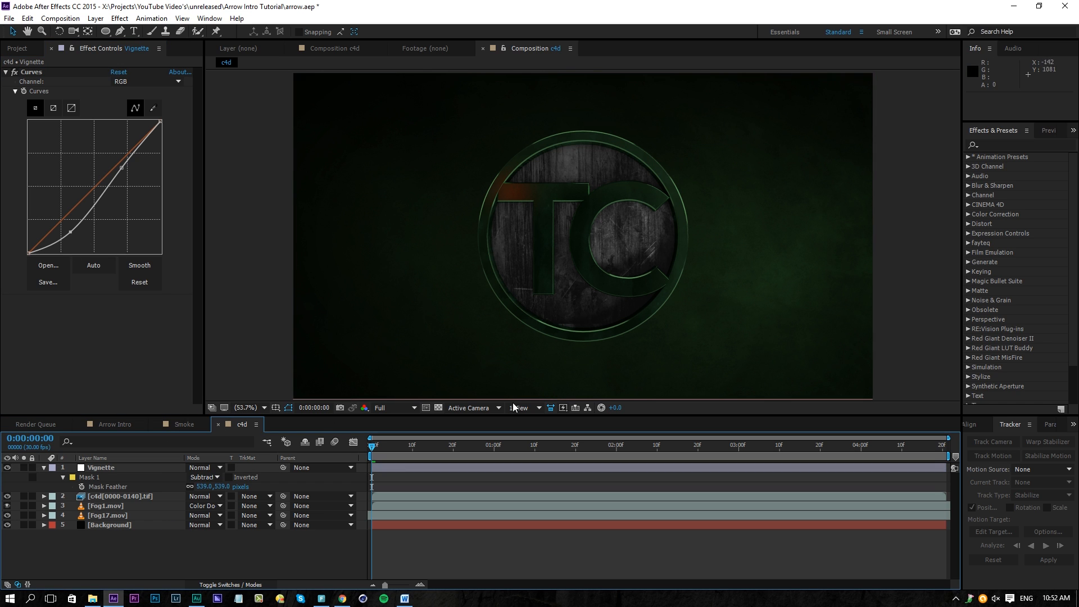
pyautogui.click(121, 168)
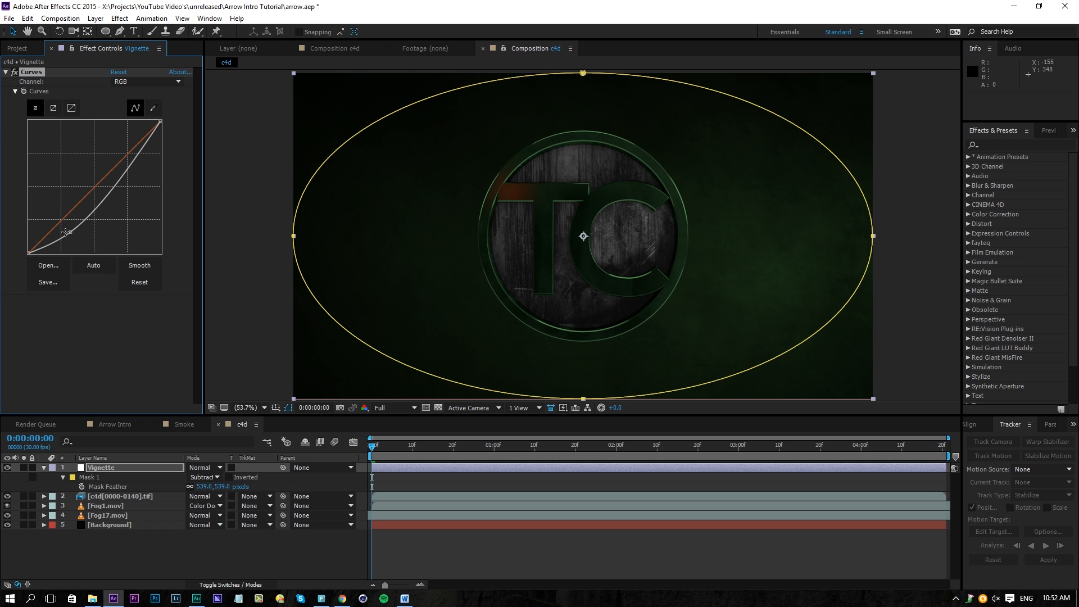
pyautogui.moveTo(69, 232); pyautogui.dragTo(68, 222)
pyautogui.click(230, 542)
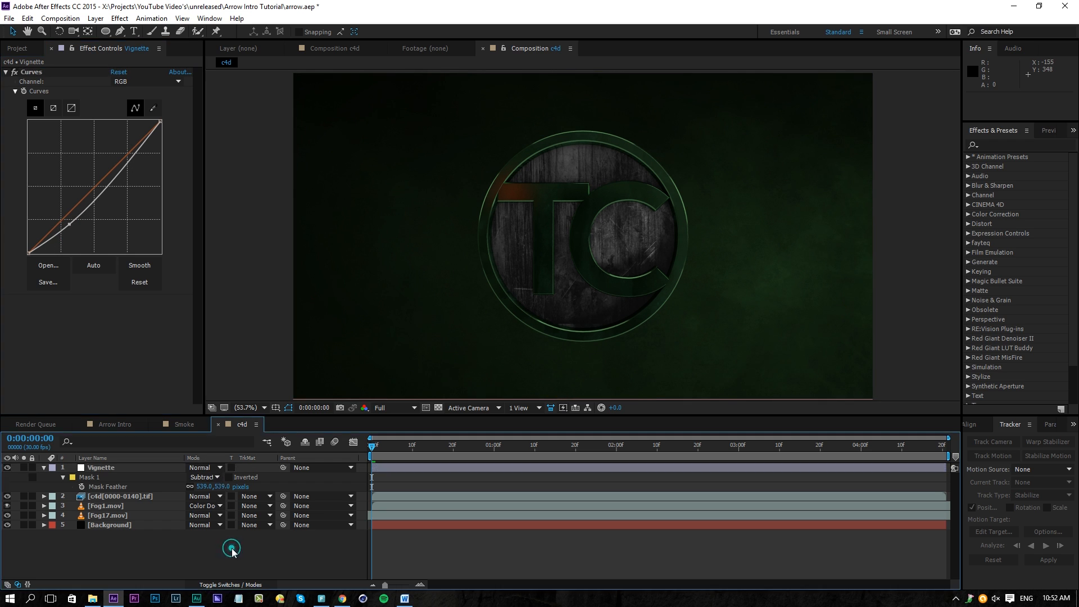
# Step: Reshape the Vignette mask by pulling its right vertex up and inward and its top vertex to the left, and preview the animation
pyautogui.press('space')
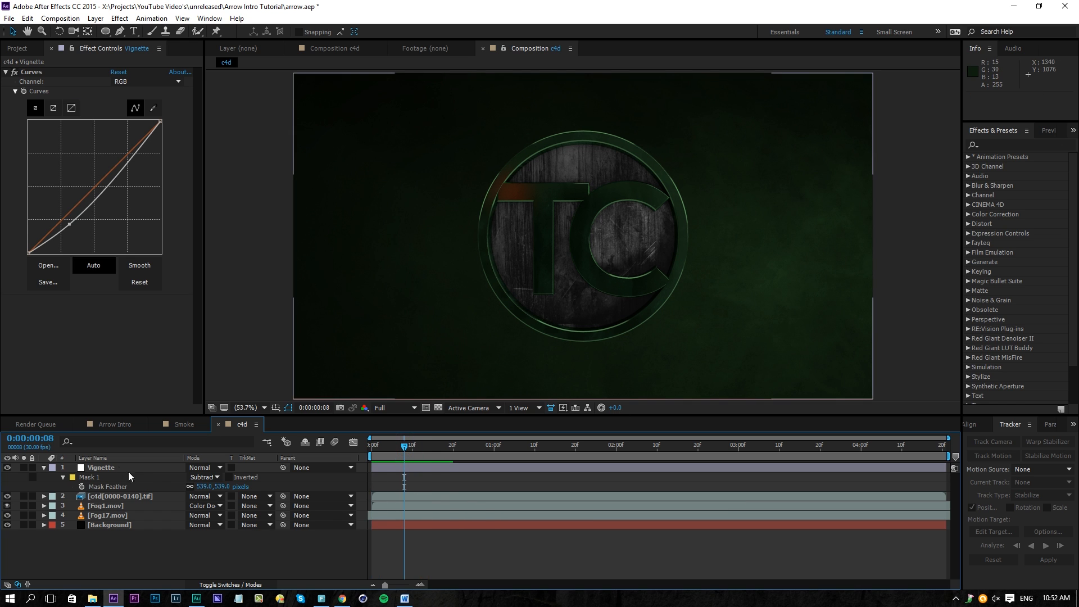
pyautogui.click(85, 478)
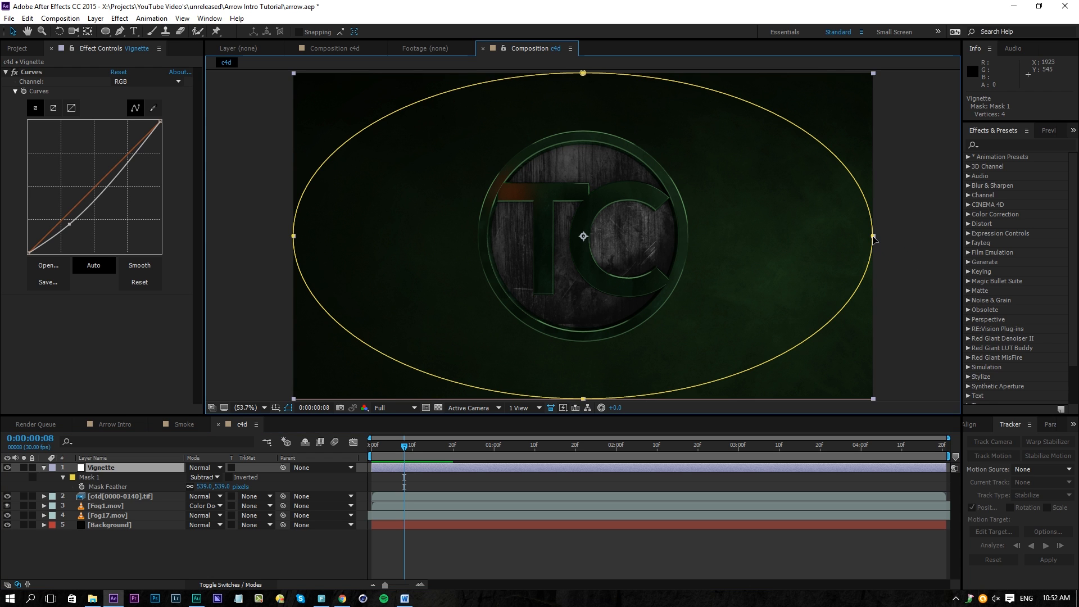
pyautogui.moveTo(872, 236); pyautogui.dragTo(841, 187)
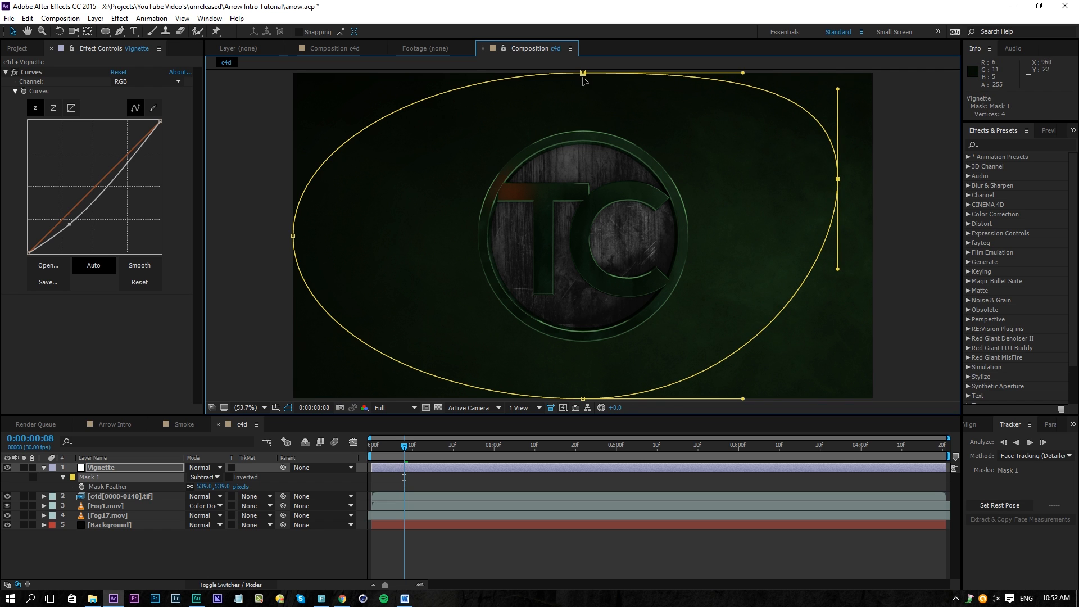
pyautogui.moveTo(582, 73); pyautogui.dragTo(436, 59)
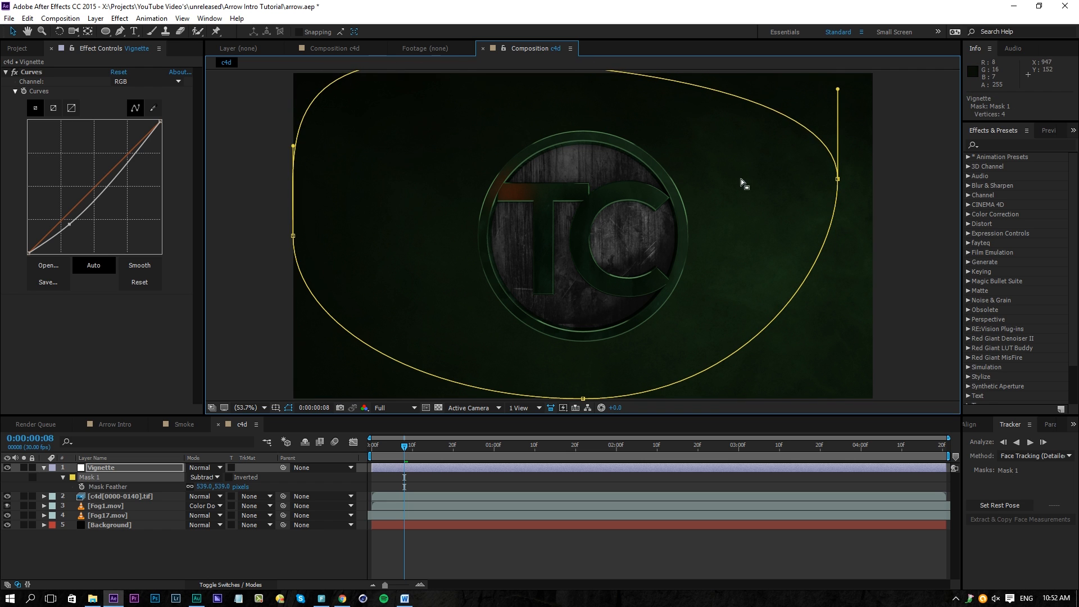
pyautogui.click(903, 246)
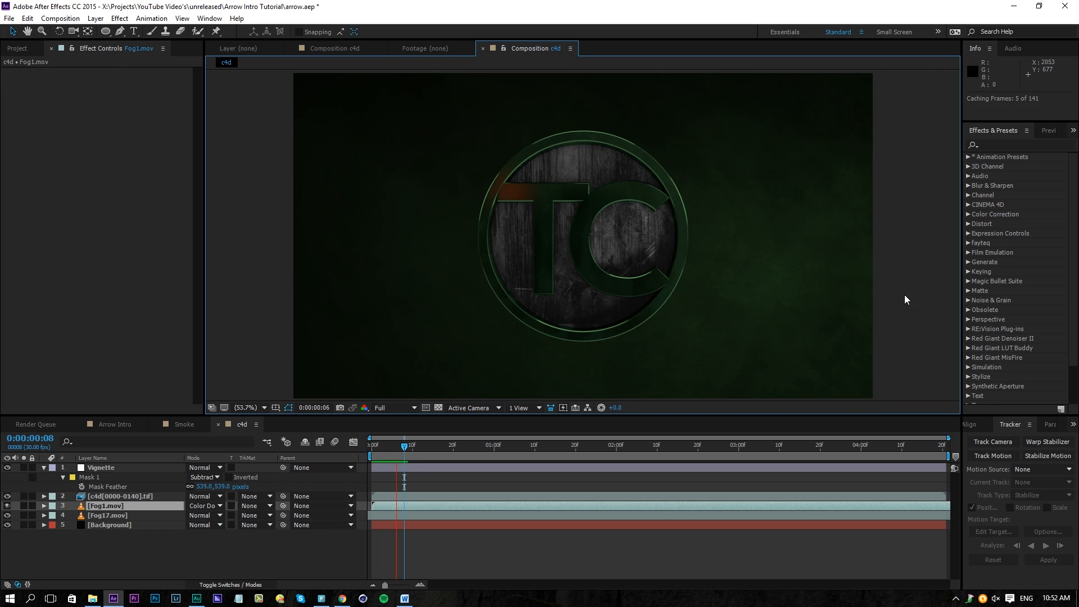
pyautogui.click(409, 447)
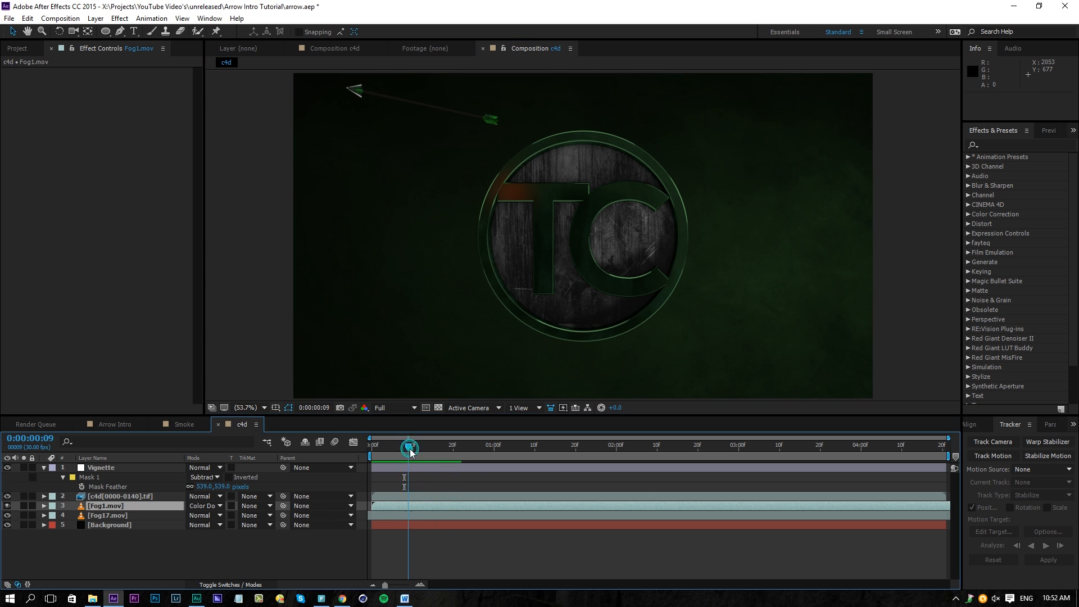
# Step: Create an adjustment layer named Final Color Grade and move it to the top of the layer stack
pyautogui.rightClick(271, 564)
pyautogui.moveTo(306, 454)
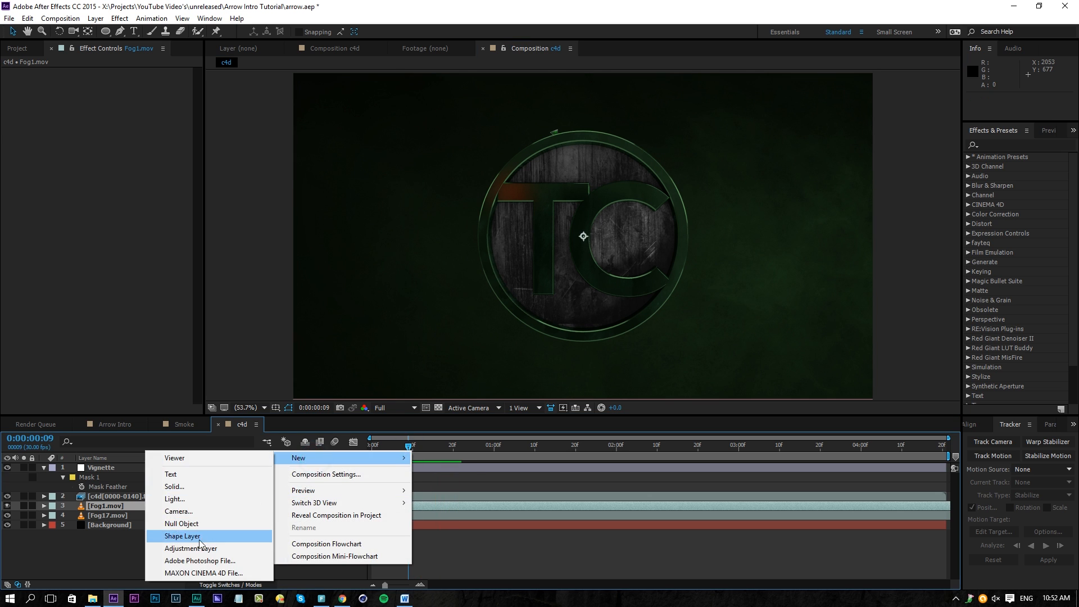
pyautogui.click(193, 554)
pyautogui.press('Return')
pyautogui.write('Fina')
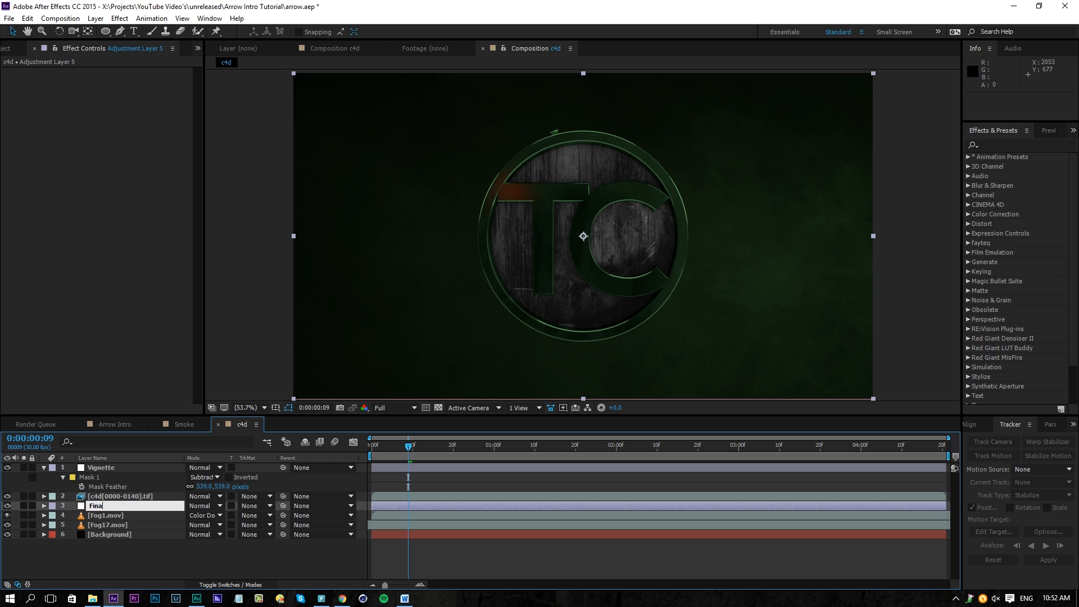
pyautogui.write('l Color Grade')
pyautogui.press('Return')
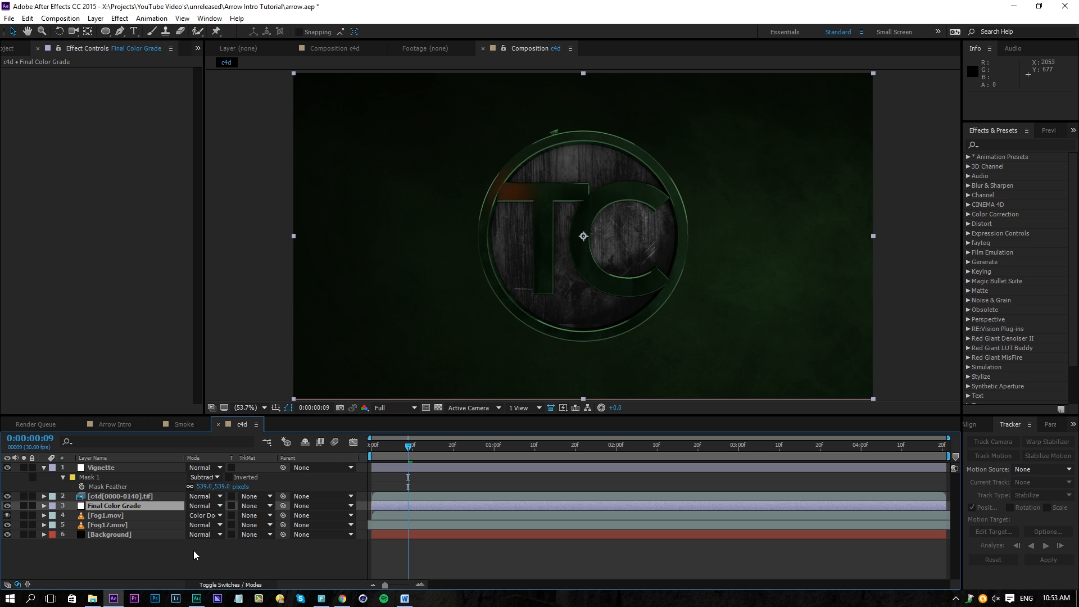
pyautogui.moveTo(149, 508); pyautogui.dragTo(149, 463)
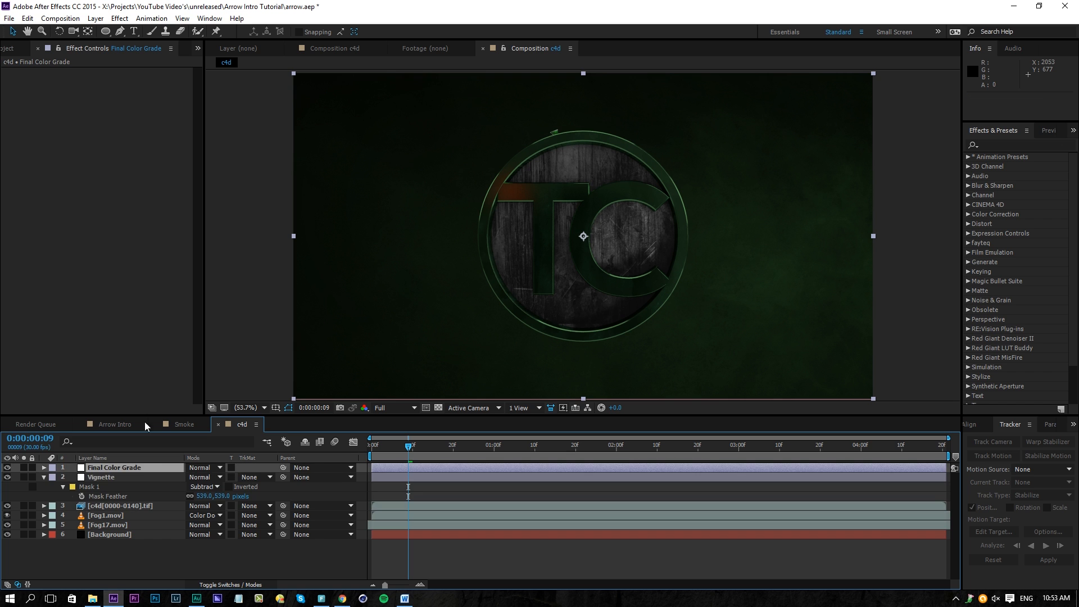
# Step: Apply a Tint effect to the Final Color Grade layer with Amount to Tint at 30%
pyautogui.click(120, 18)
pyautogui.moveTo(61, 135)
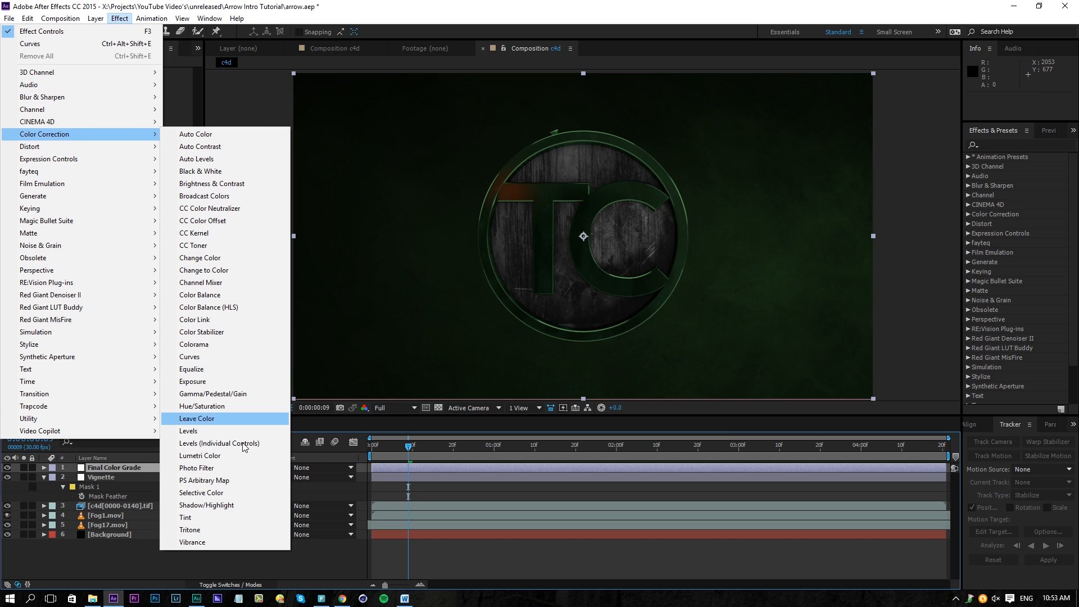
pyautogui.click(207, 518)
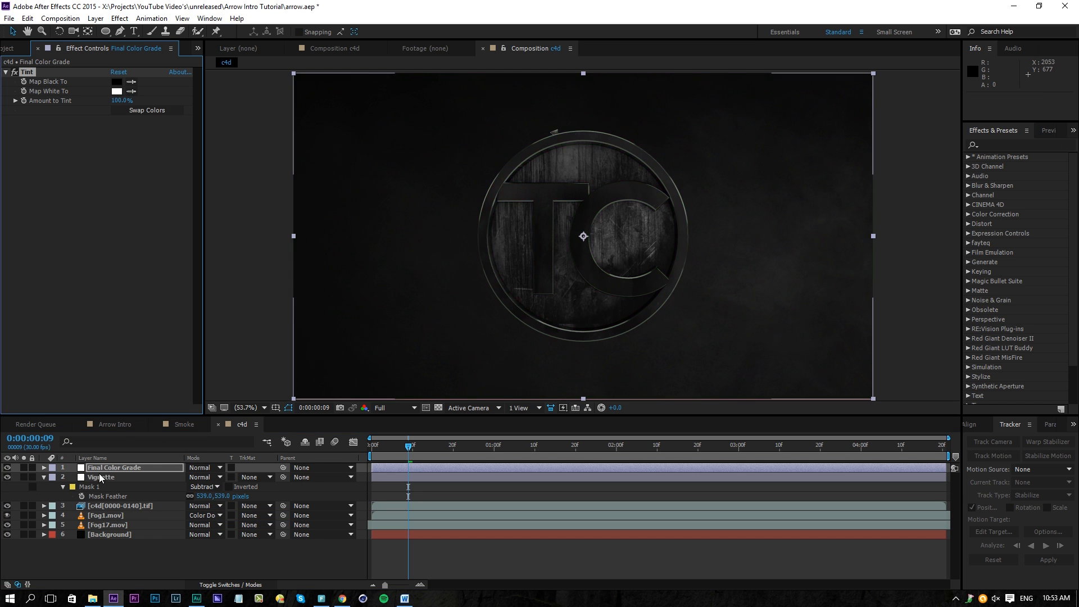
pyautogui.click(121, 100)
pyautogui.write('30')
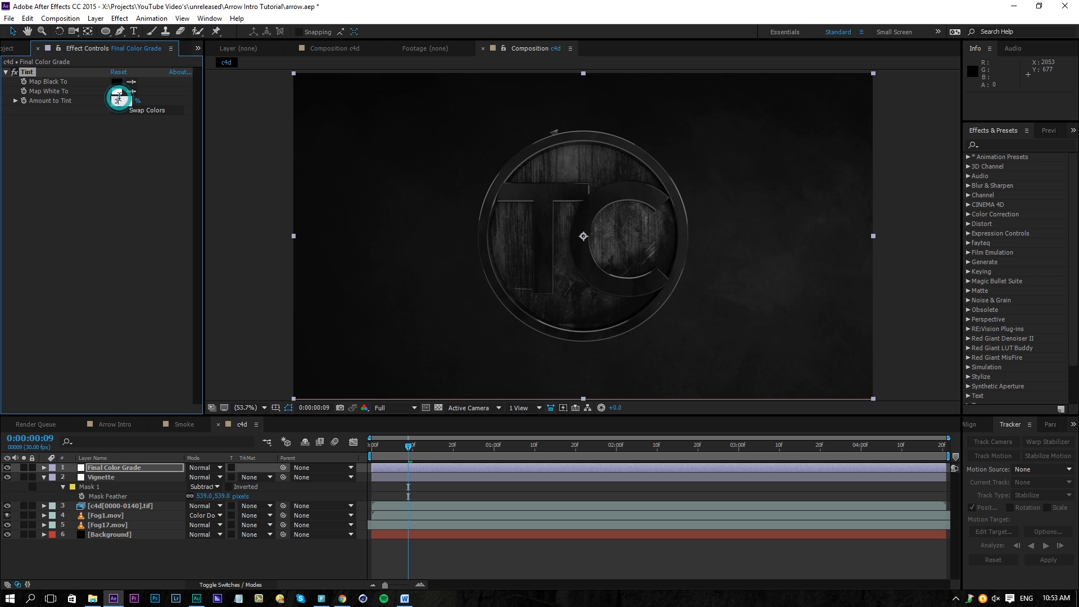
pyautogui.press('Return')
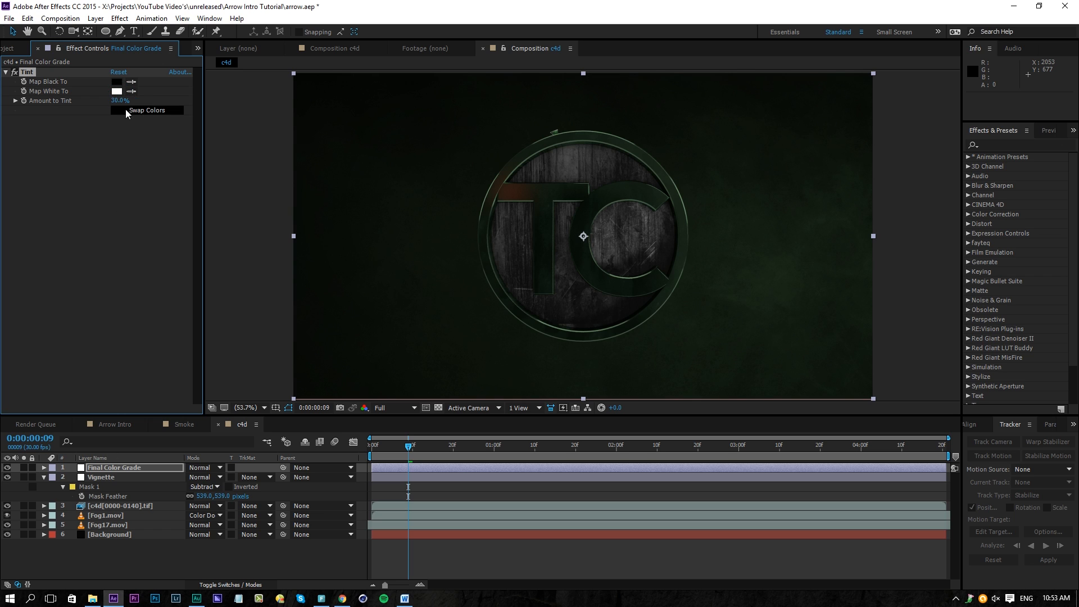
# Step: Add a Curves effect to Final Color Grade and lift the RGB highlights while keeping the shadow point near the diagonal
pyautogui.click(122, 21)
pyautogui.moveTo(93, 134)
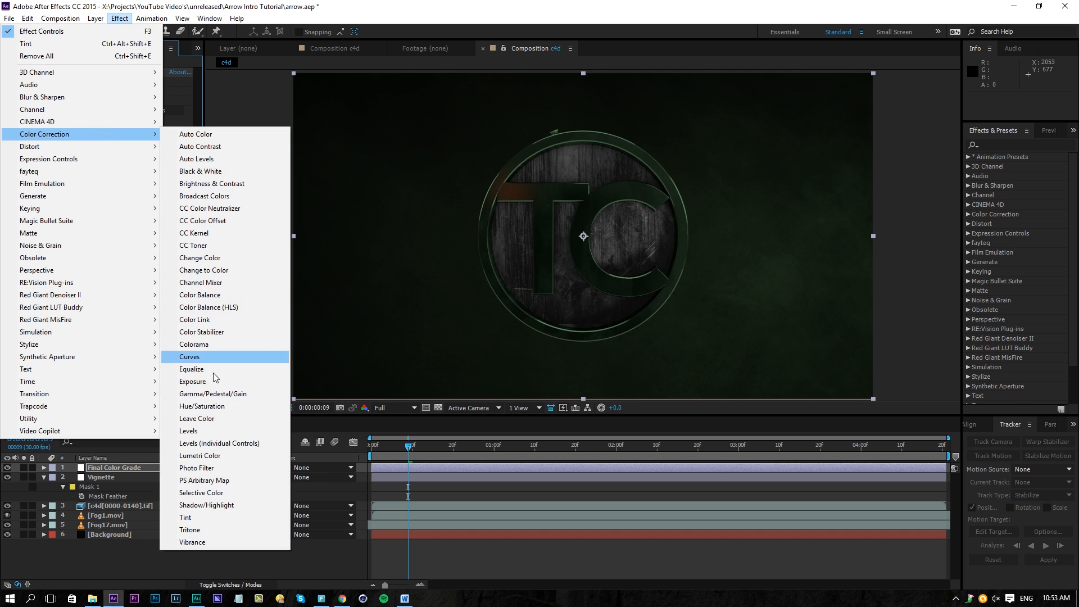
pyautogui.click(204, 354)
pyautogui.moveTo(66, 264); pyautogui.dragTo(66, 272)
pyautogui.moveTo(113, 222); pyautogui.dragTo(123, 202)
pyautogui.moveTo(65, 270); pyautogui.dragTo(64, 266)
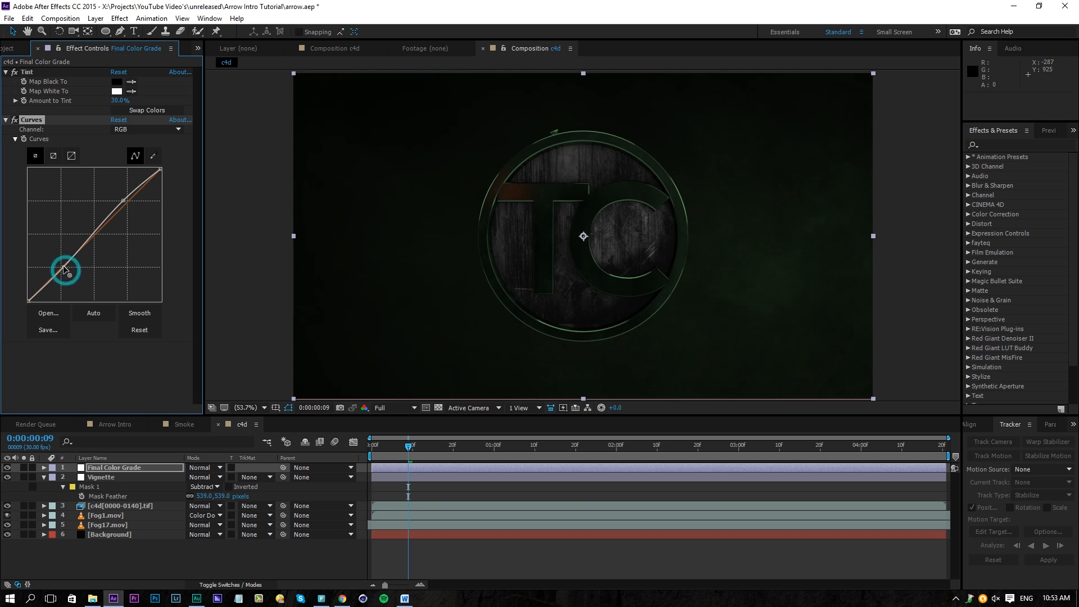
# Step: Raise the Red channel's curve slightly in the highlights and shadows of the Final Color Grade layer
pyautogui.click(133, 130)
pyautogui.click(125, 149)
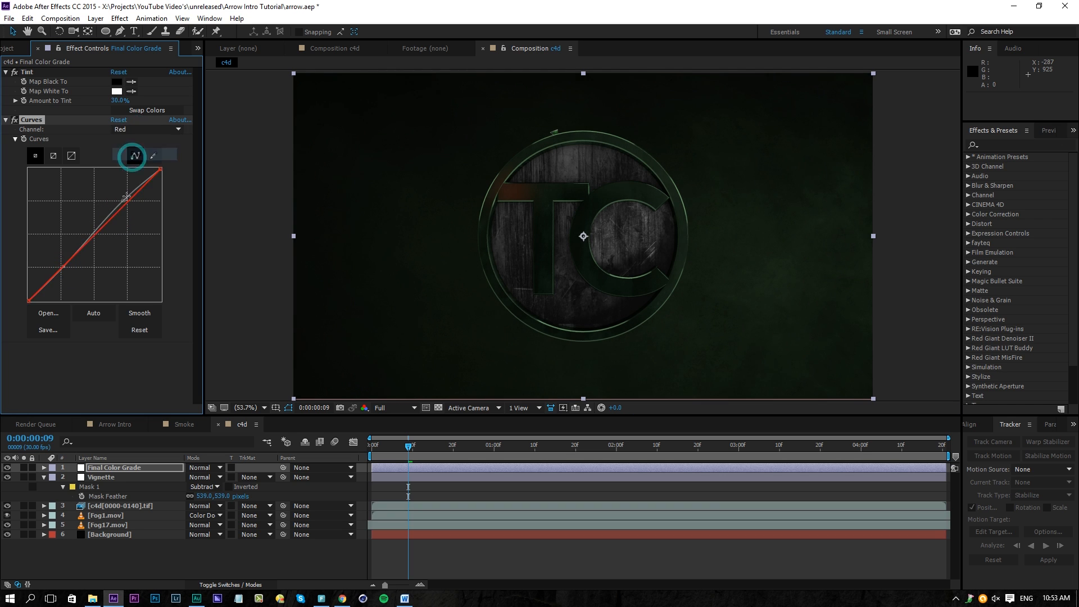
pyautogui.moveTo(118, 211)
pyautogui.mouseDown()
pyautogui.moveTo(113, 204)
pyautogui.moveTo(122, 206)
pyautogui.mouseUp()
pyautogui.moveTo(62, 266); pyautogui.dragTo(59, 268)
# Step: Adjust the Green channel's curve slightly at the highlight and shadow points of the Final Color Grade layer
pyautogui.click(144, 130)
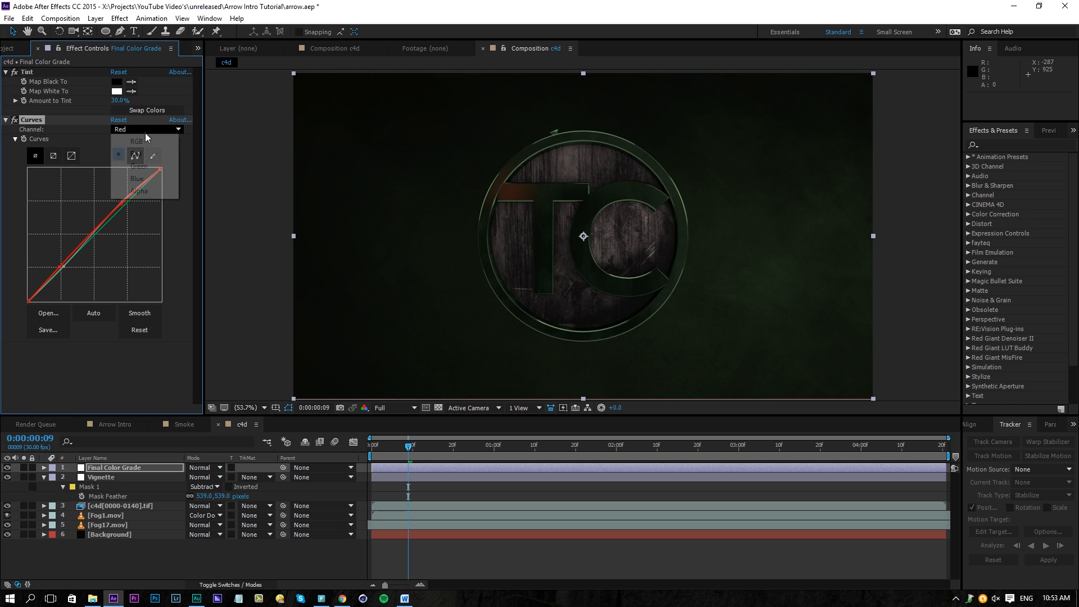
pyautogui.click(138, 164)
pyautogui.moveTo(126, 203); pyautogui.dragTo(59, 269)
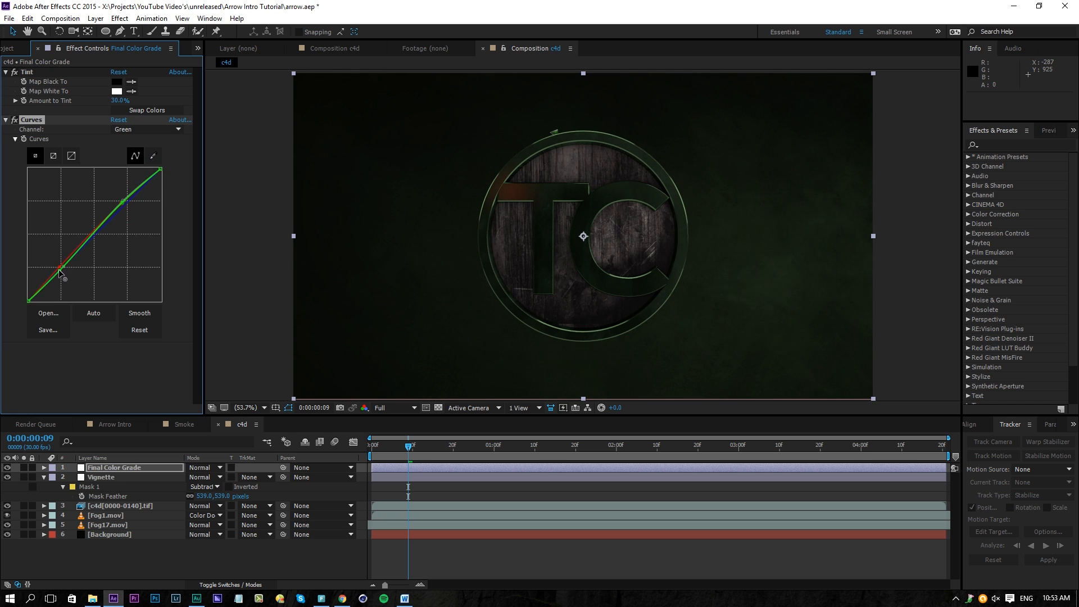
# Step: Add an Unsharp Mask effect to the Final Color Grade layer with Radius 25 and Amount 25
pyautogui.click(119, 18)
pyautogui.moveTo(100, 97)
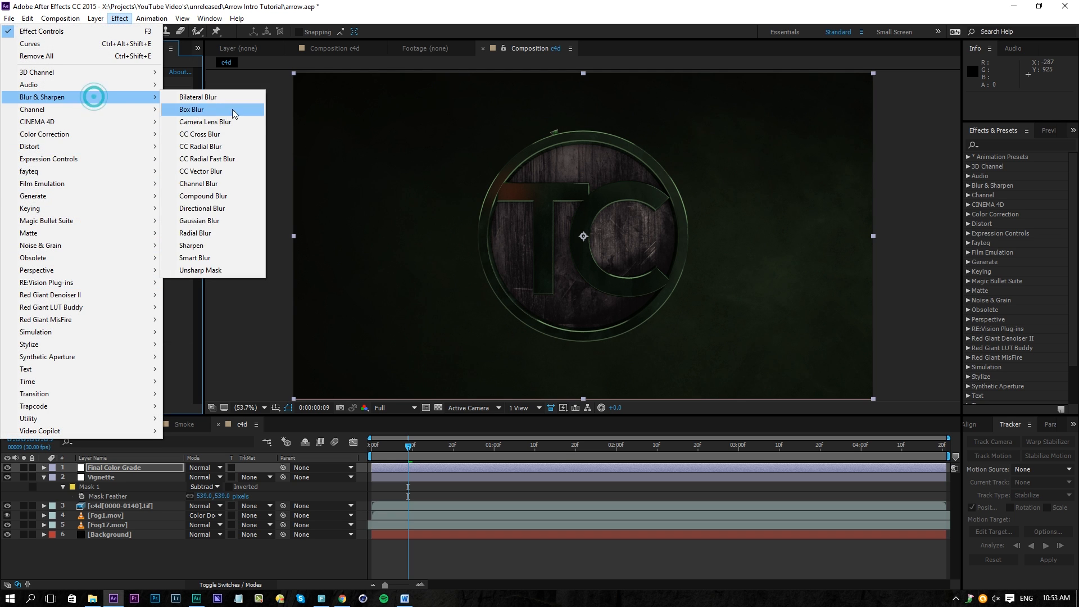
pyautogui.click(196, 270)
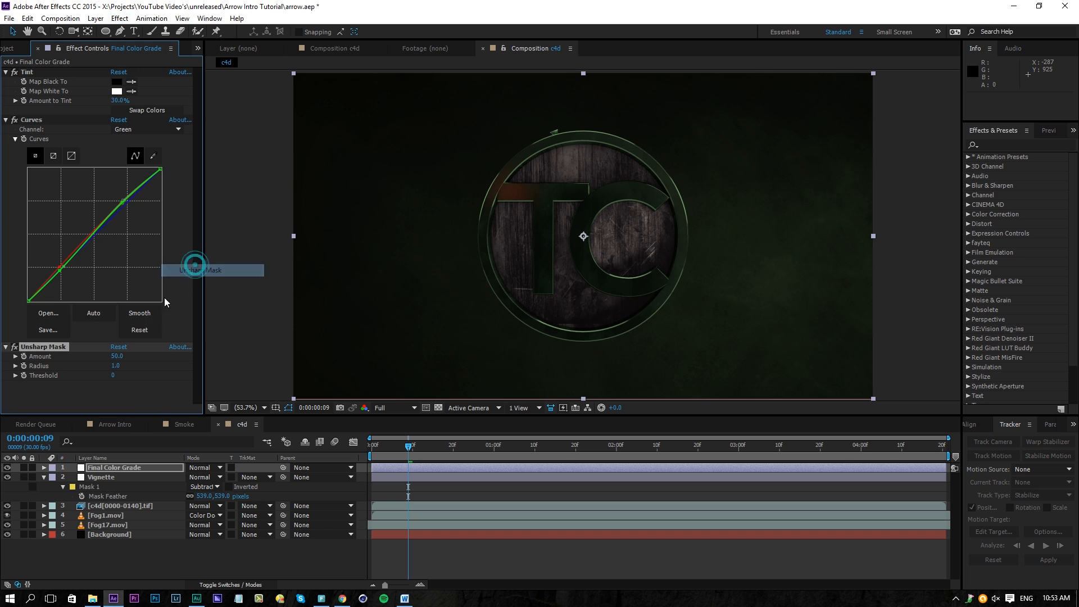
pyautogui.click(115, 365)
pyautogui.write('25')
pyautogui.press('Return')
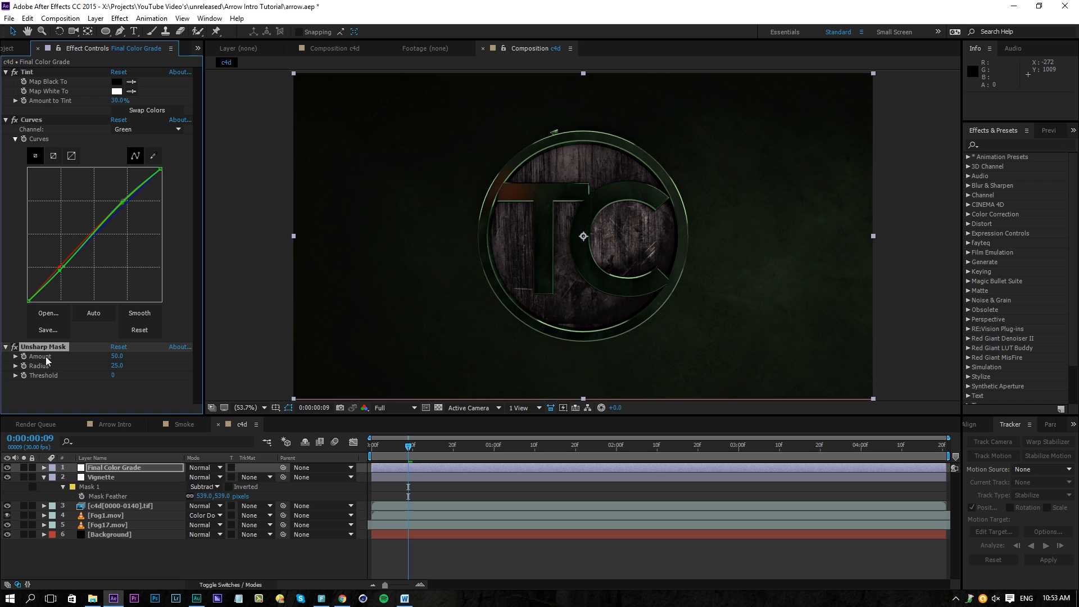
pyautogui.click(117, 357)
pyautogui.write('25')
pyautogui.press('Return')
# Step: Toggle the Unsharp Mask effect off and on to compare the image with and without sharpening
pyautogui.click(16, 344)
pyautogui.click(16, 345)
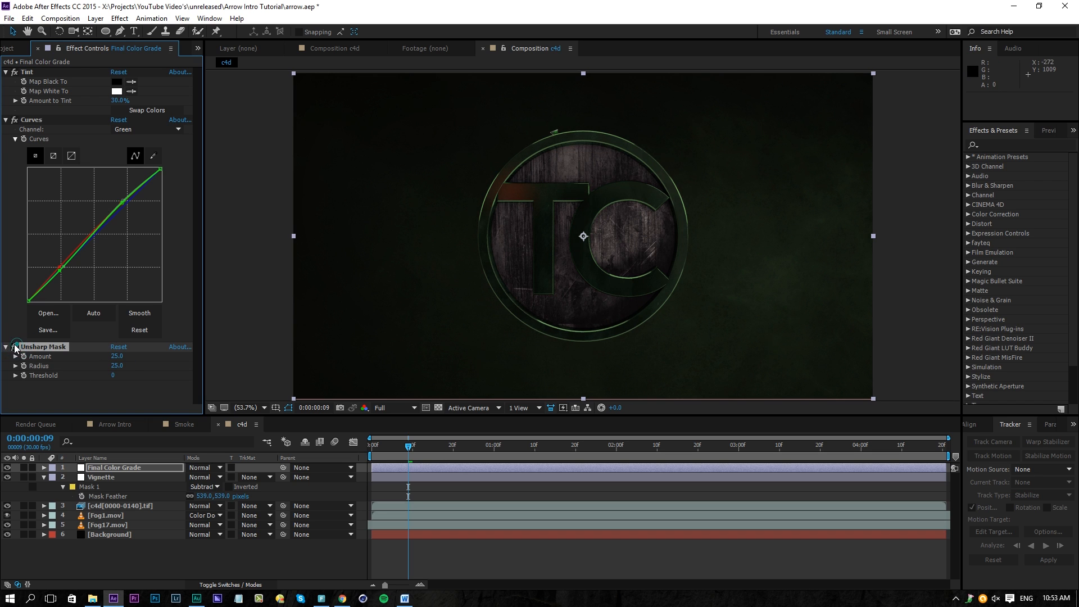
pyautogui.click(15, 344)
pyautogui.click(15, 345)
pyautogui.click(15, 345)
pyautogui.click(15, 345)
pyautogui.click(15, 345)
# Step: Add an Add Grain effect to the Final Color Grade layer and set its Viewing Mode to Final Output
pyautogui.click(119, 18)
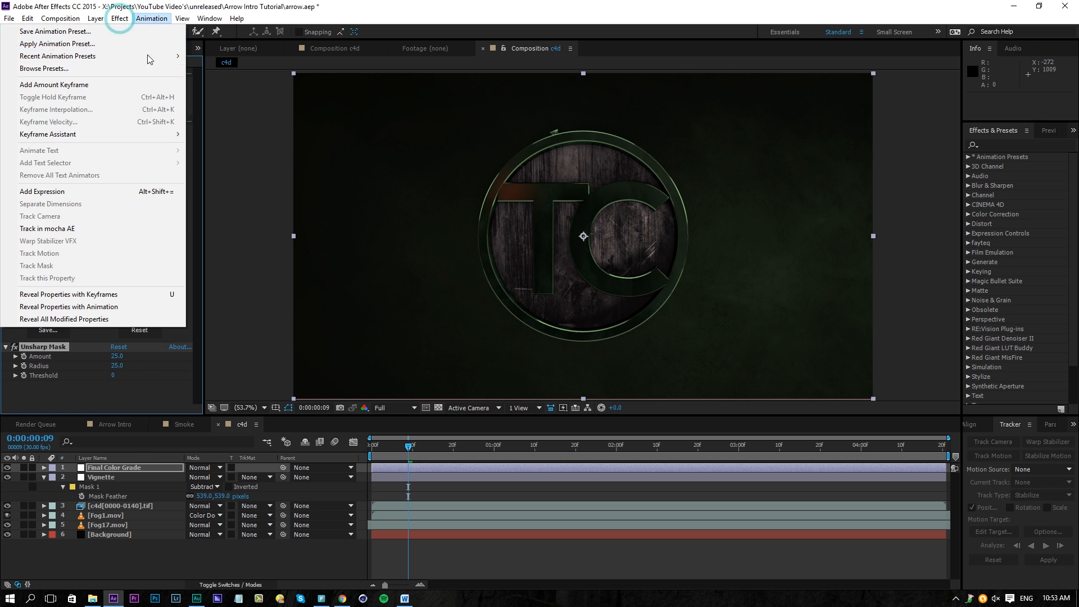
pyautogui.moveTo(114, 21)
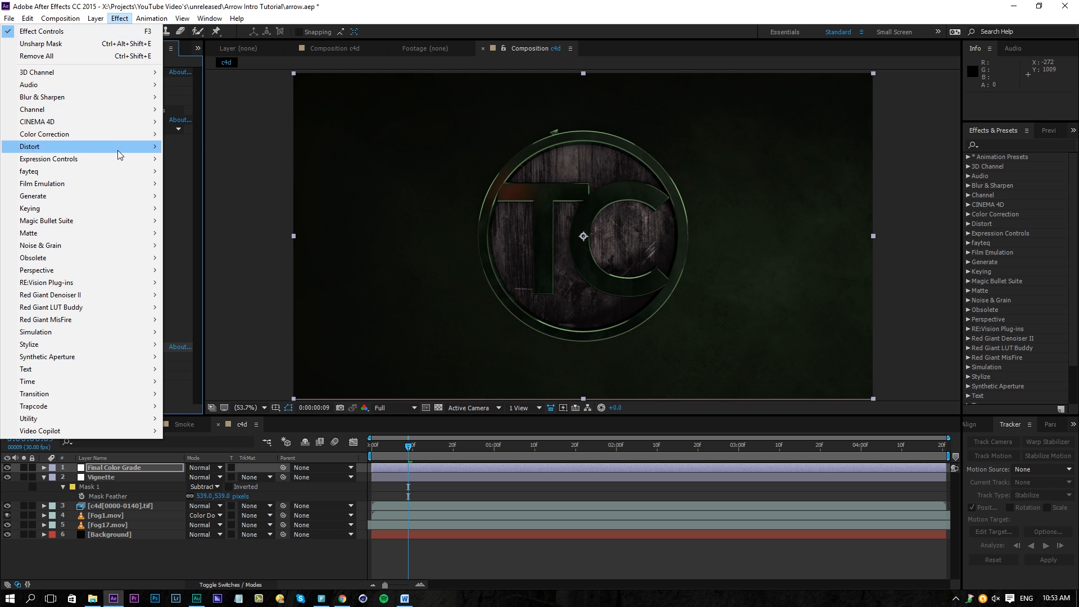
pyautogui.click(71, 248)
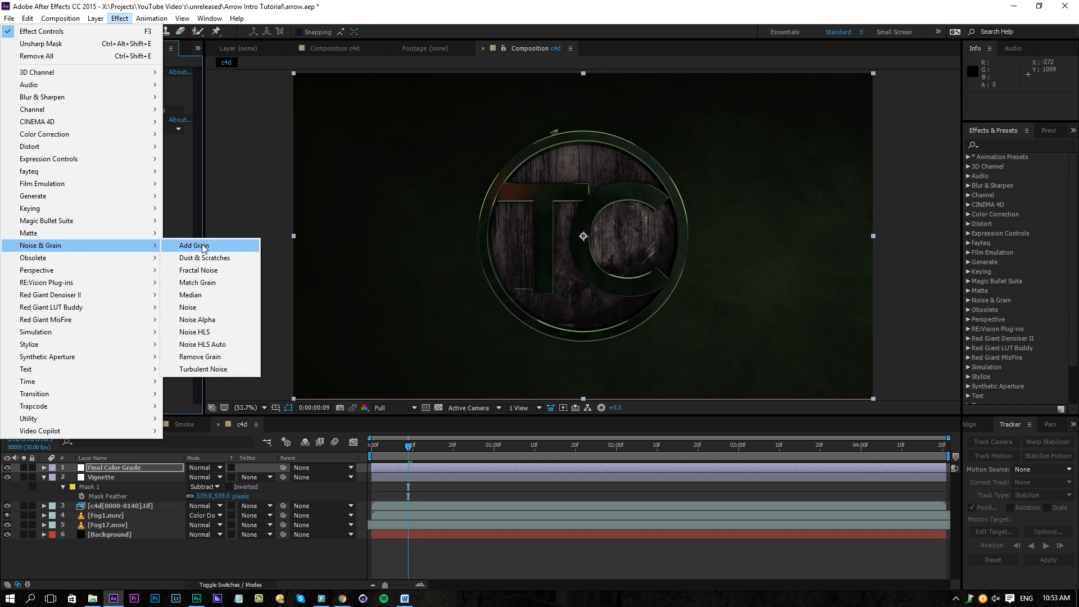
pyautogui.click(185, 248)
pyautogui.click(162, 284)
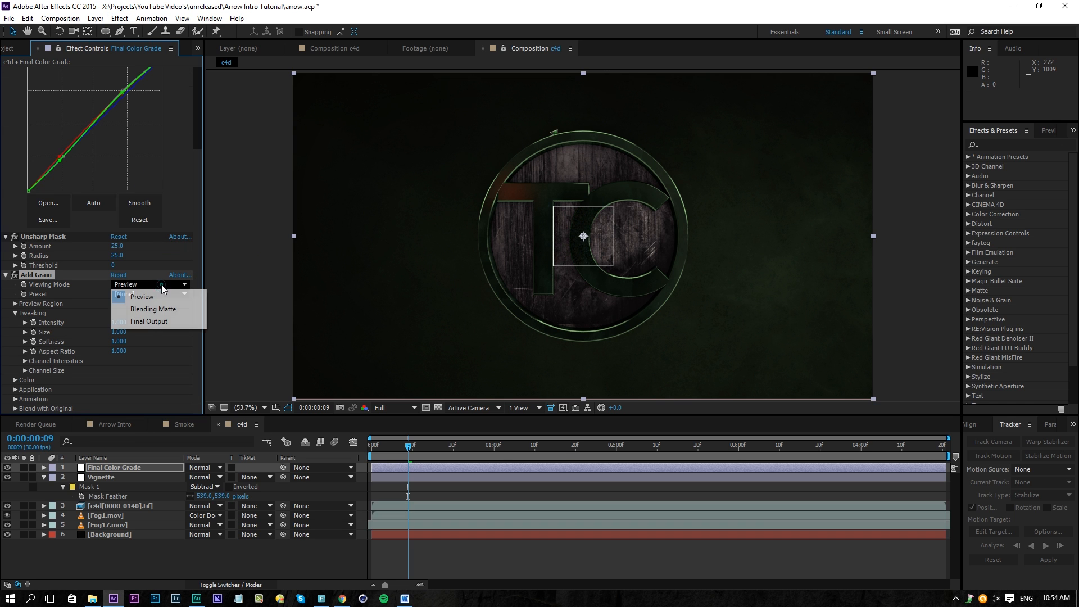
pyautogui.click(142, 323)
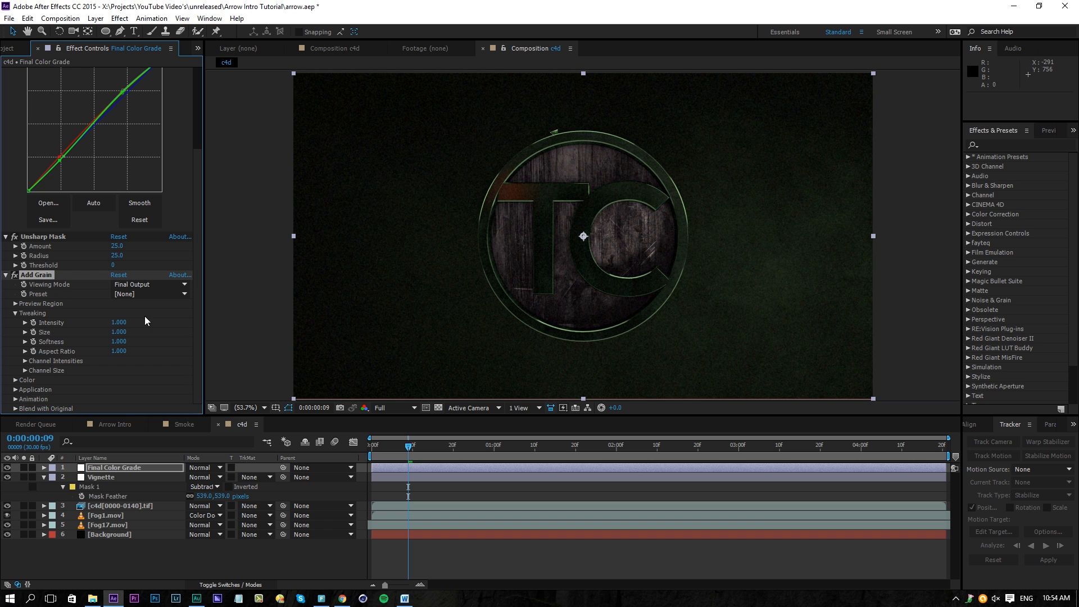
# Step: Set the Add Grain effect's Intensity to 0.1 and its Size to 0.3
pyautogui.click(118, 324)
pyautogui.write(',')
pyautogui.press('Return')
pyautogui.click(120, 321)
pyautogui.write('.1')
pyautogui.press('Return')
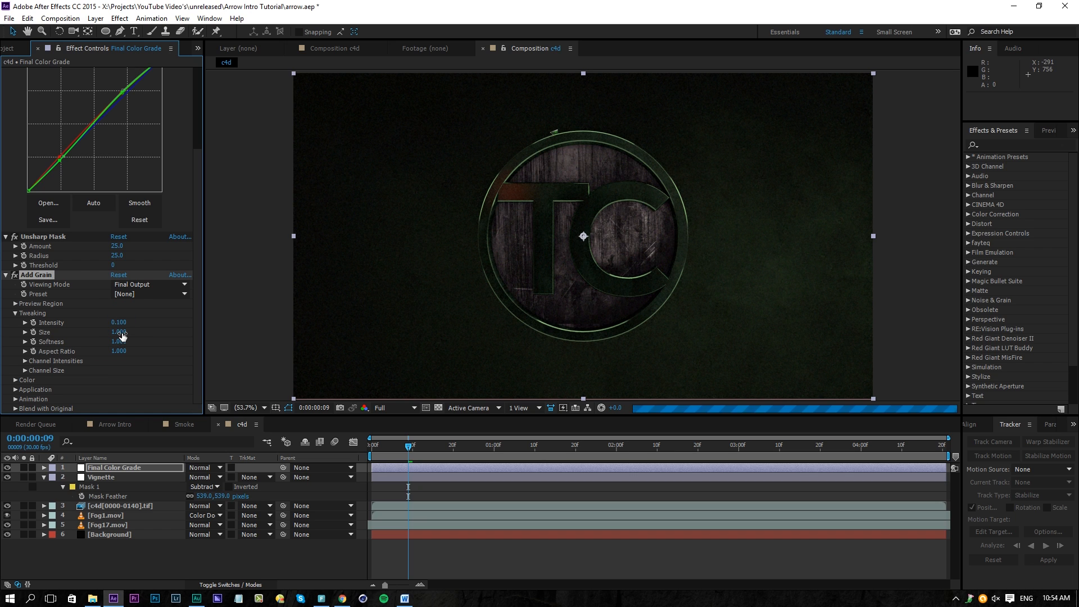
pyautogui.click(124, 332)
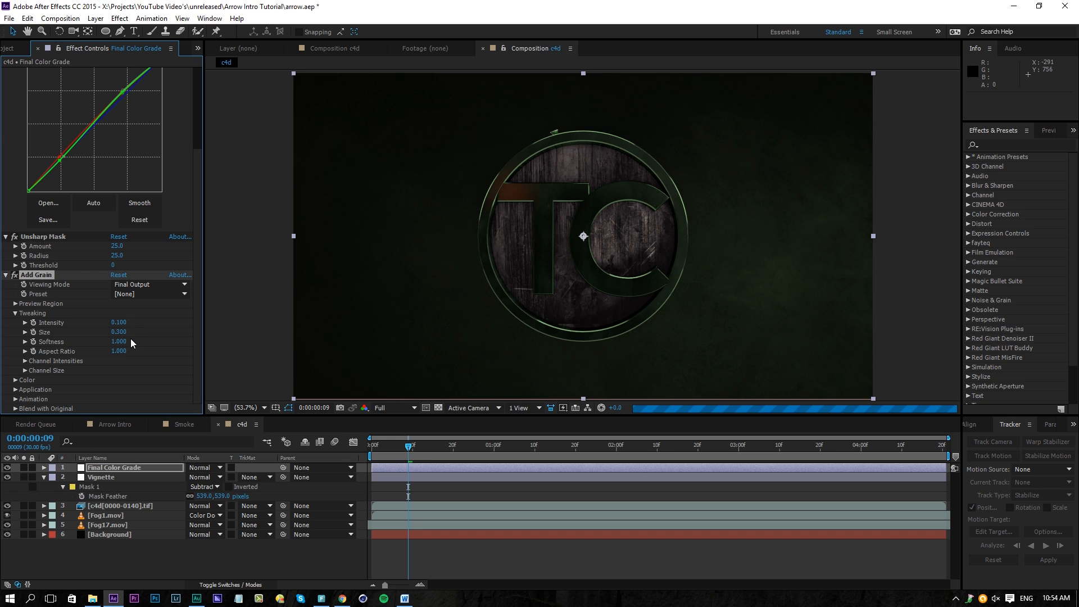
# Step: Set the Add Grain Intensity to 0.3 and inspect the grain at full size around the logo and background
pyautogui.click(124, 321)
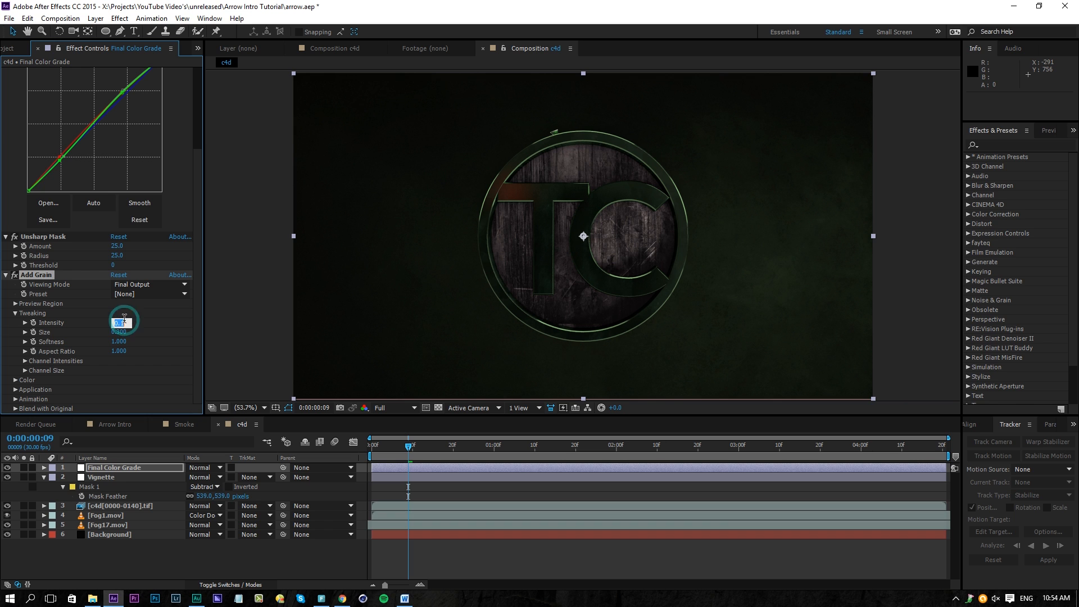
pyautogui.write('.3')
pyautogui.press('Return')
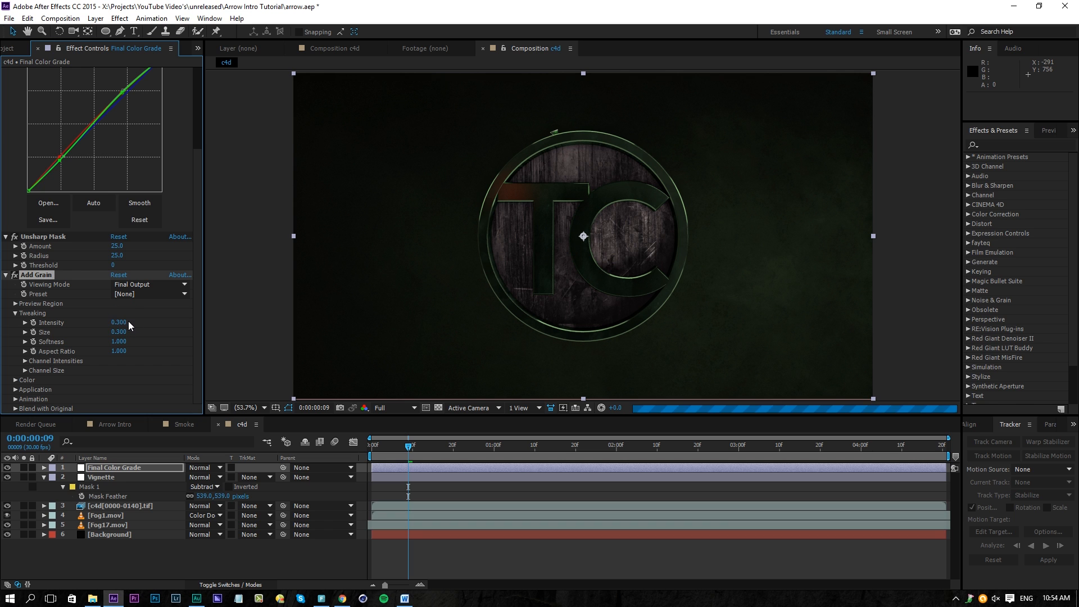
pyautogui.press('/')
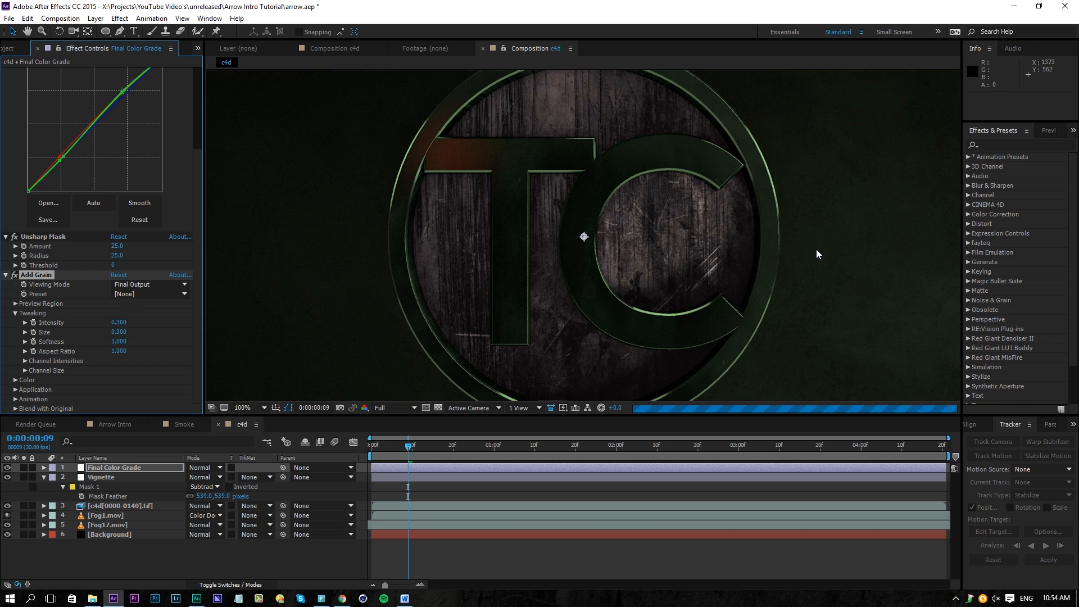
pyautogui.press('space')
pyautogui.moveTo(858, 158); pyautogui.dragTo(532, 233)
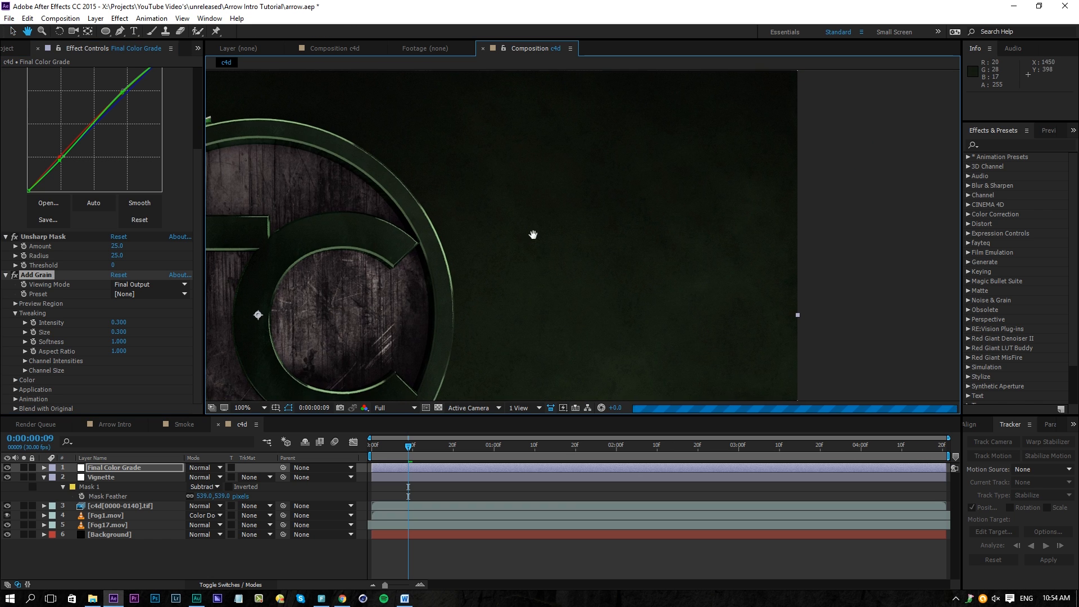
pyautogui.moveTo(556, 178); pyautogui.dragTo(723, 283)
pyautogui.moveTo(435, 274); pyautogui.dragTo(784, 231)
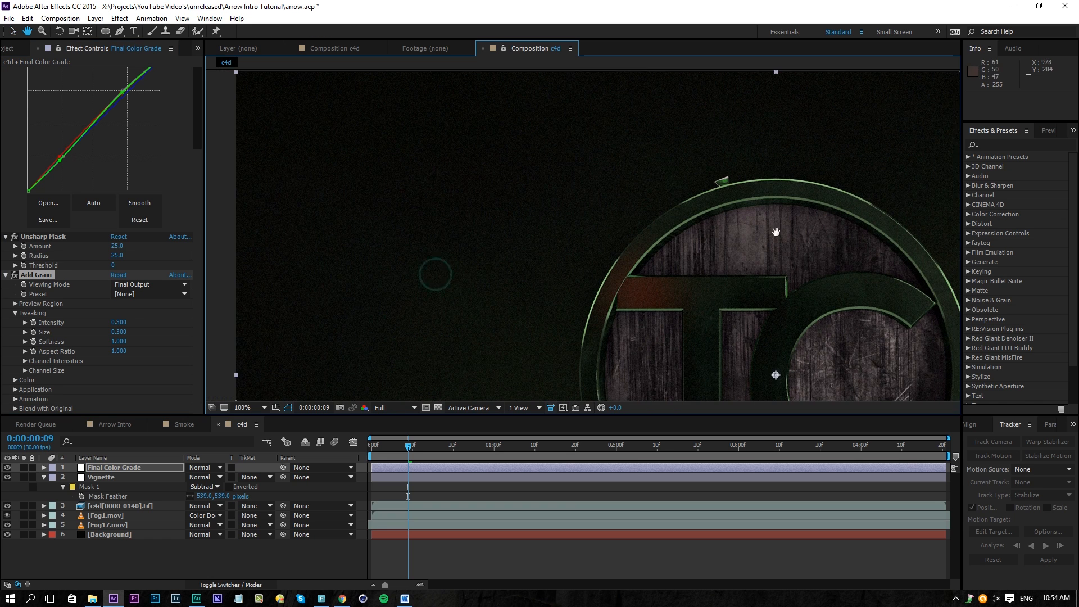
# Step: Set the Add Grain Intensity to 0.2 and check the grain across the whole frame
pyautogui.click(119, 324)
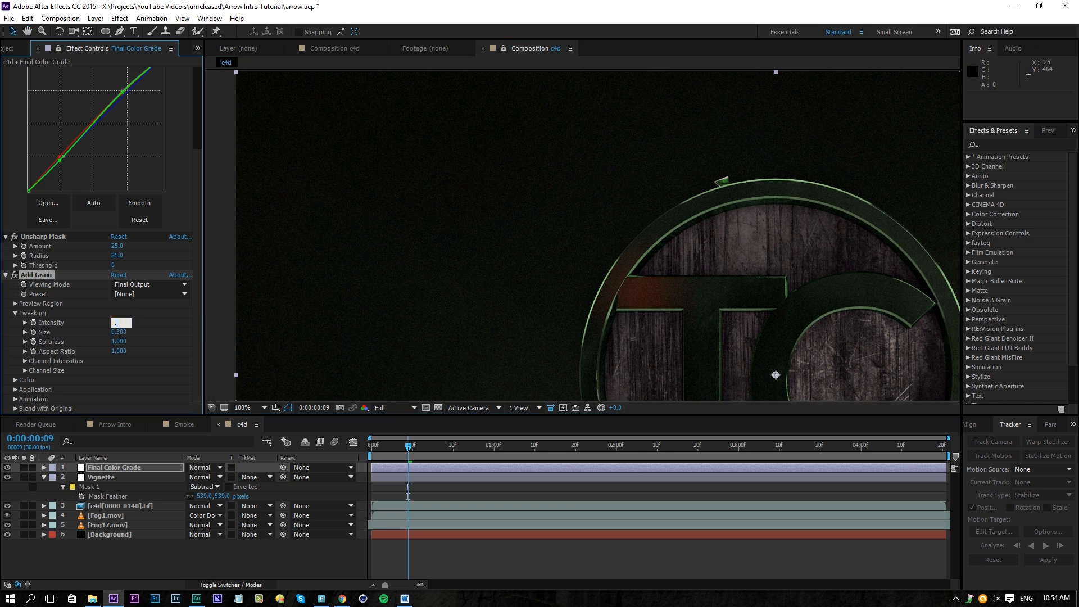
pyautogui.write('.2')
pyautogui.press('Return')
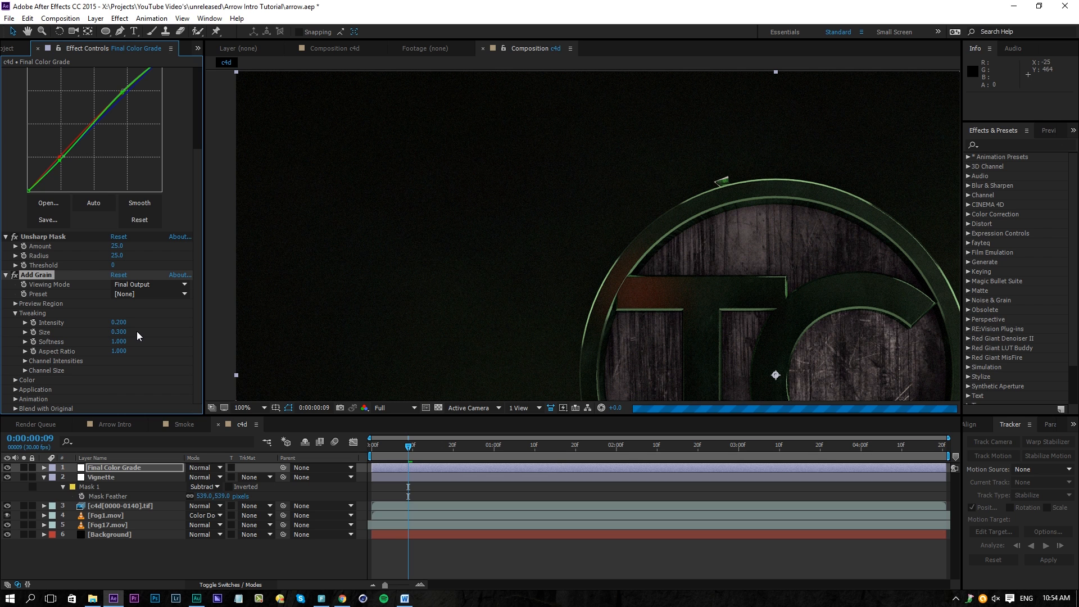
pyautogui.moveTo(566, 292); pyautogui.dragTo(582, 145)
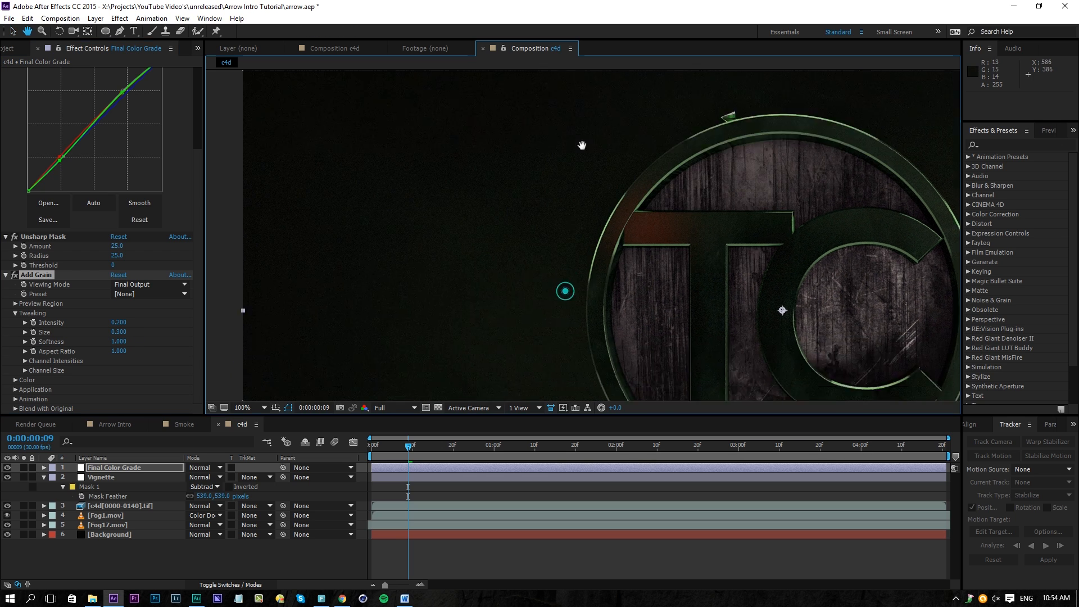
pyautogui.scroll(-1, 585, 186)
pyautogui.moveTo(712, 231); pyautogui.dragTo(643, 224)
pyautogui.press('v')
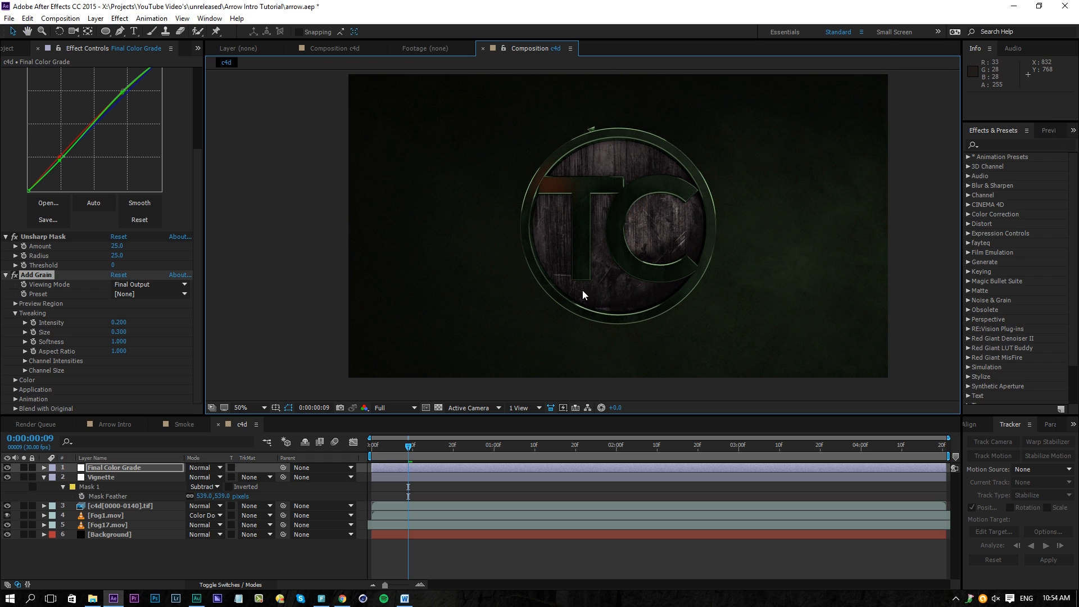
# Step: Lower the preview resolution to Quarter and play back the graded composition from near its start
pyautogui.press('space')
pyautogui.click(394, 407)
pyautogui.click(393, 474)
pyautogui.click(385, 448)
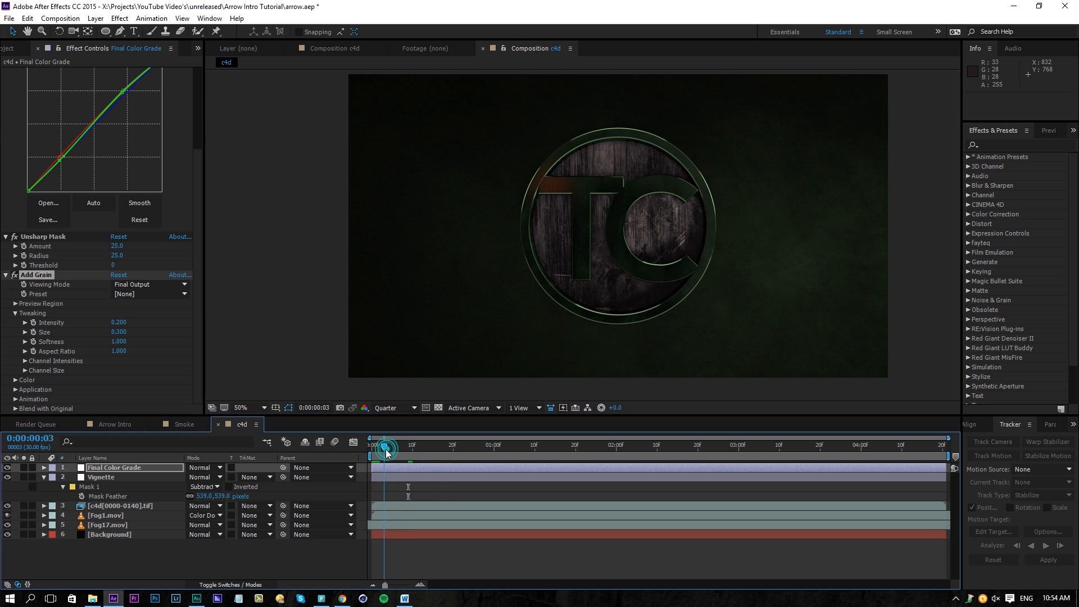
pyautogui.press('space')
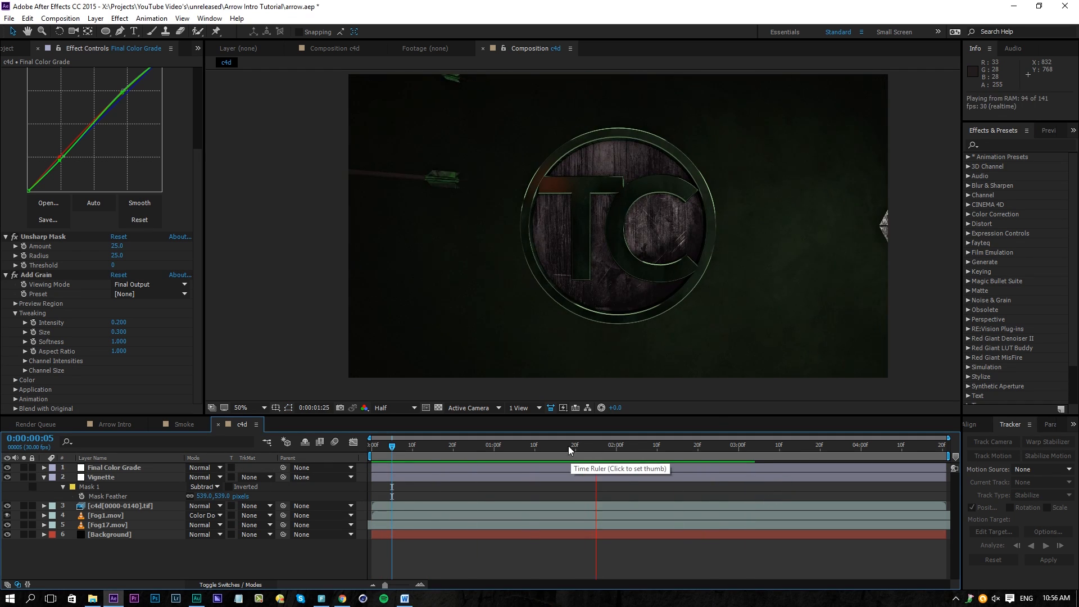
# Step: Go to 0:00:01:28 and apply the RSMB effect to the c4d[0000-0140].tif layer with Blur Amount 1
pyautogui.moveTo(568, 447); pyautogui.dragTo(608, 454)
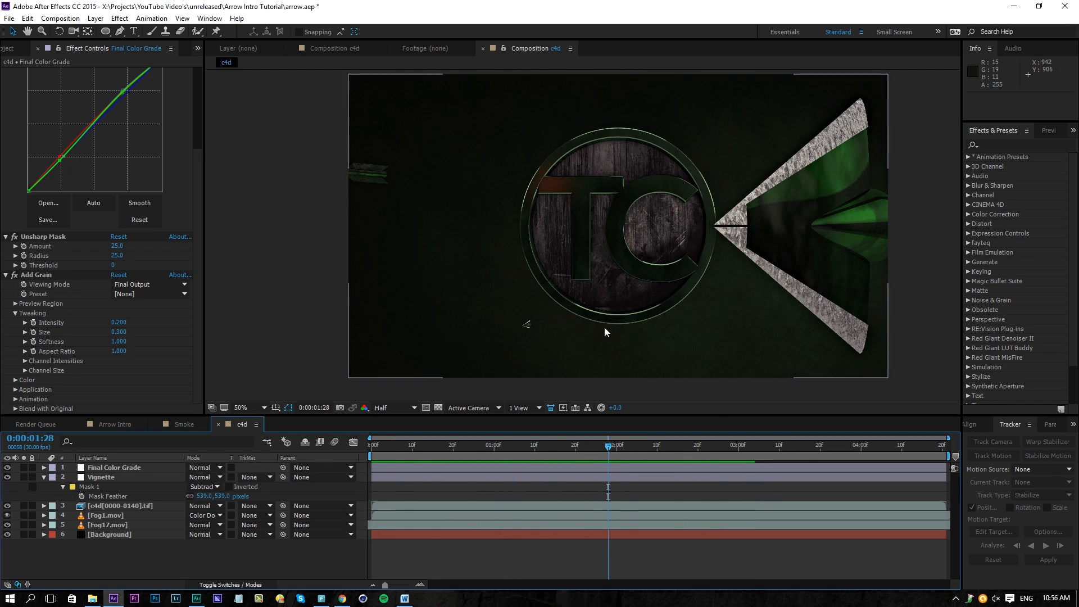
pyautogui.click(105, 507)
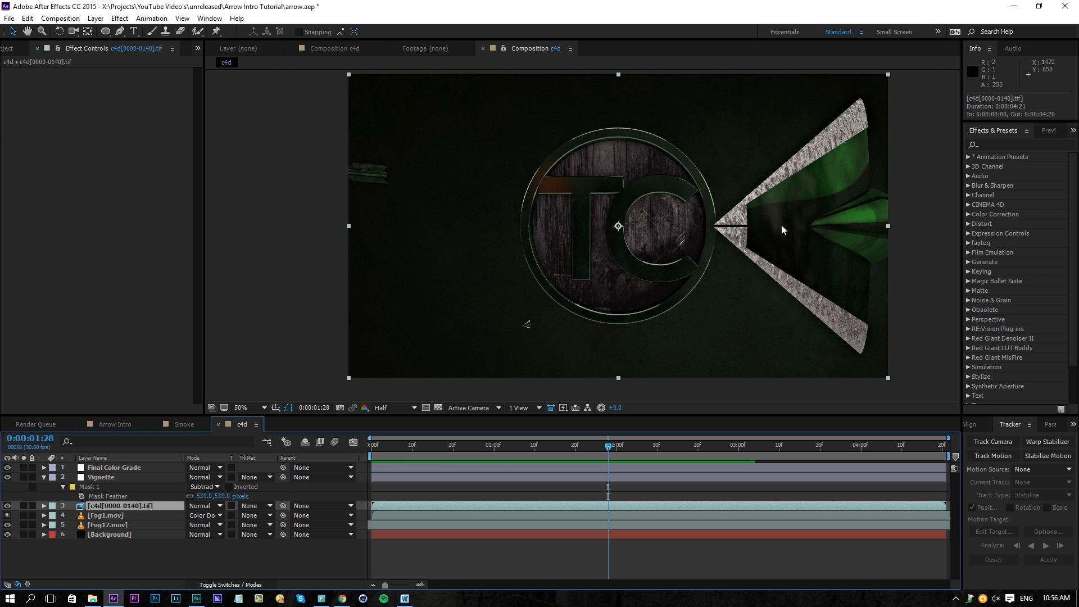
pyautogui.click(989, 145)
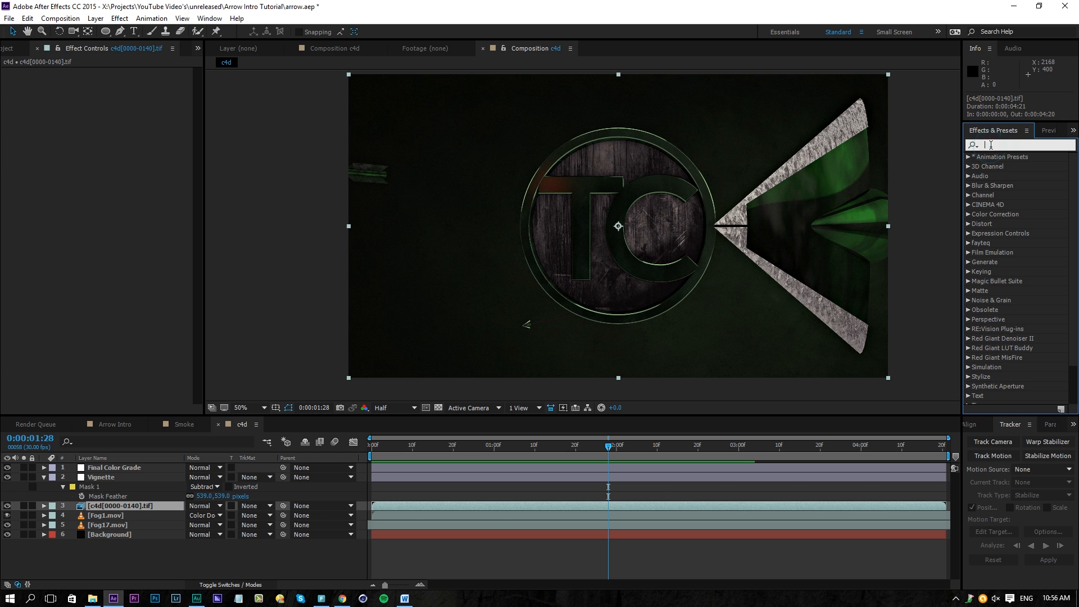
pyautogui.write('rsmb')
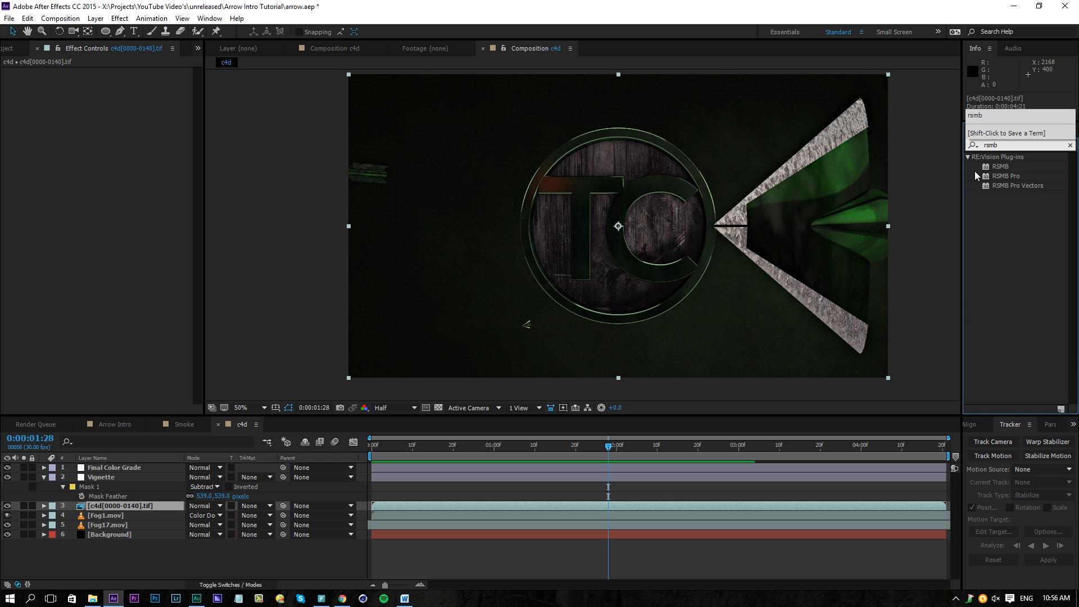
pyautogui.moveTo(998, 167); pyautogui.dragTo(154, 507)
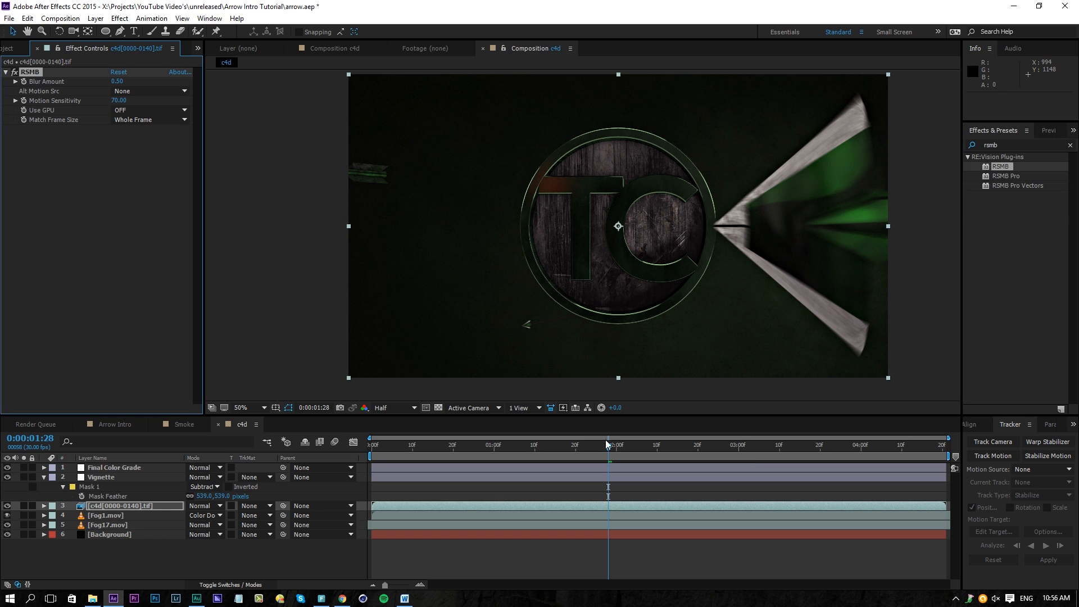
pyautogui.moveTo(115, 81); pyautogui.dragTo(113, 174)
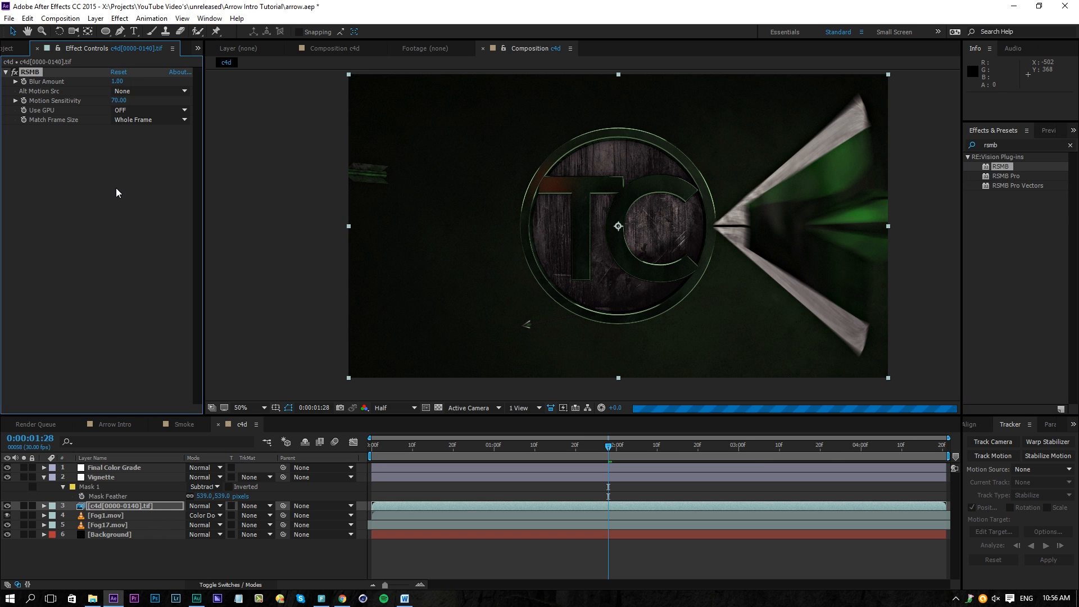
# Step: Step ahead to 0:00:02:18 and toggle RSMB to compare the arrow with and without motion blur
pyautogui.hotkey('shift', 'pagedown')
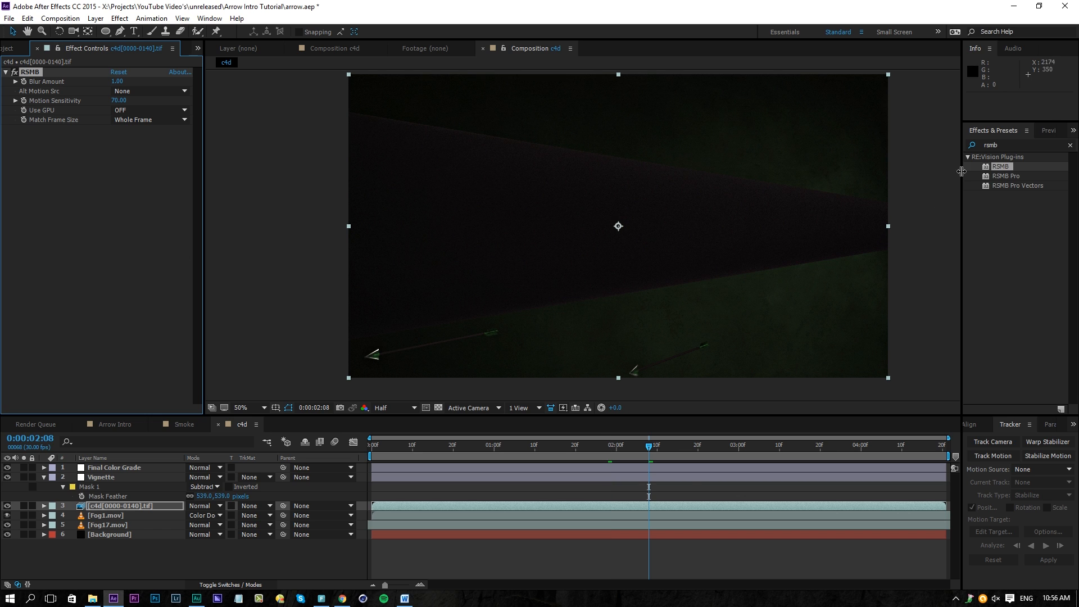
pyautogui.hotkey('shift', 'pagedown')
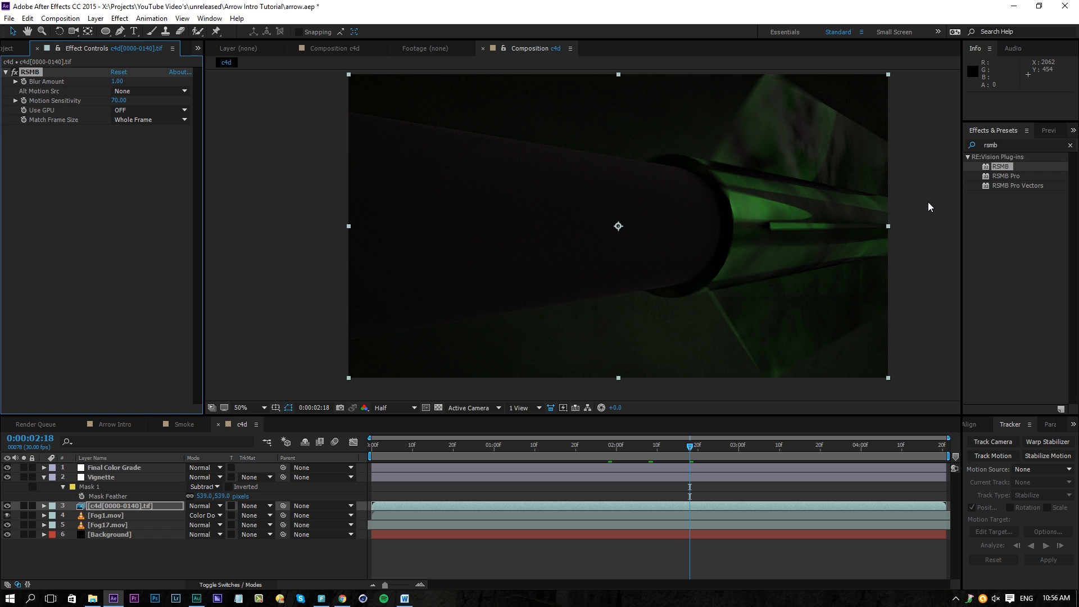
pyautogui.click(14, 73)
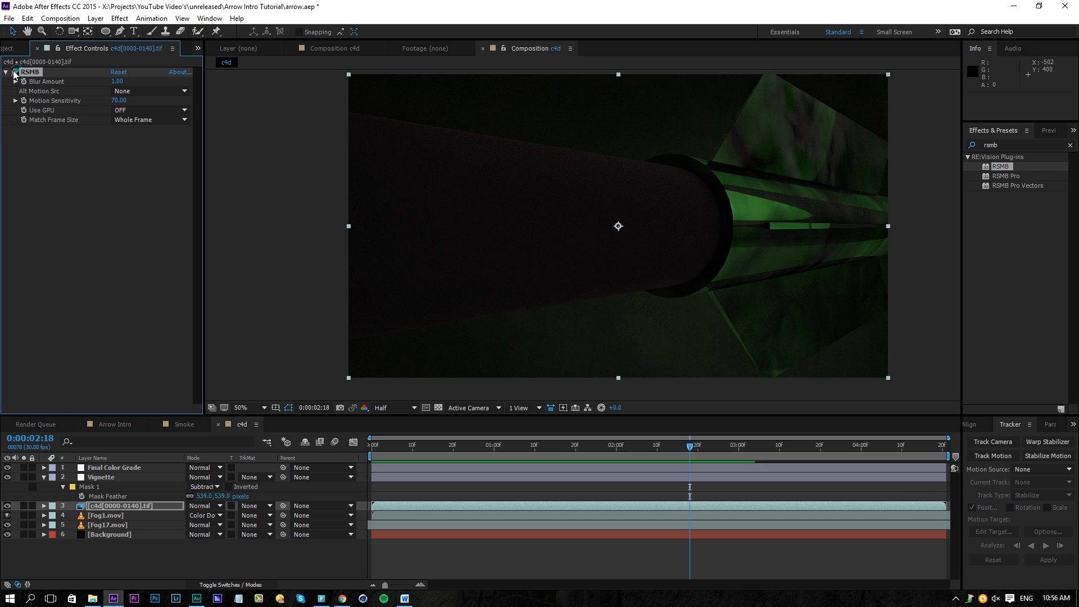
pyautogui.click(14, 73)
pyautogui.click(15, 73)
pyautogui.click(14, 73)
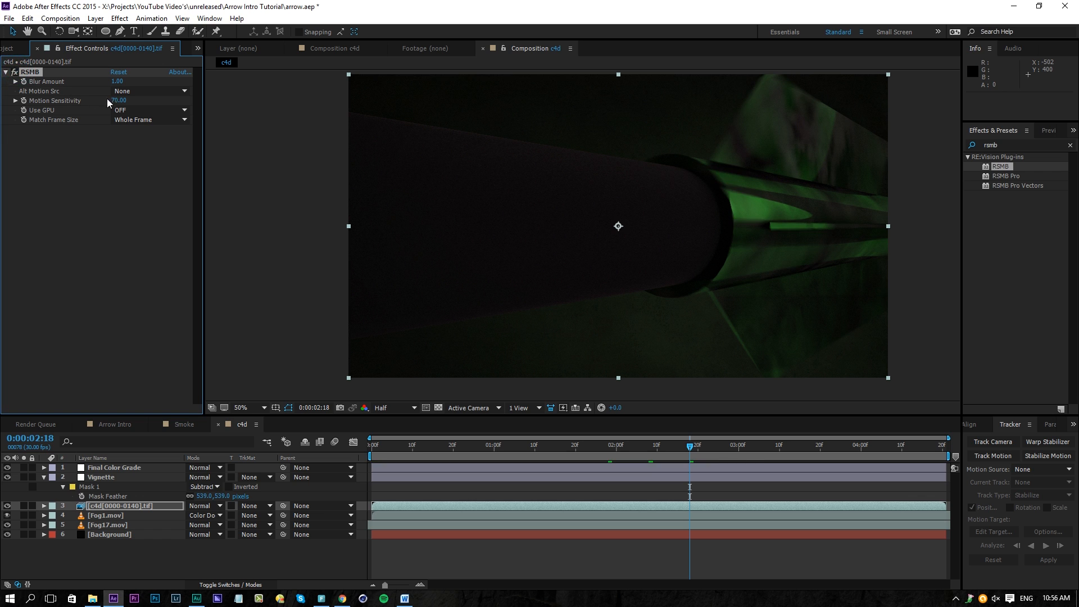
# Step: Set the RSMB effect's Motion Sensitivity to 100 on the c4d[0000-0140].tif layer
pyautogui.click(117, 100)
pyautogui.write('100')
pyautogui.press('Return')
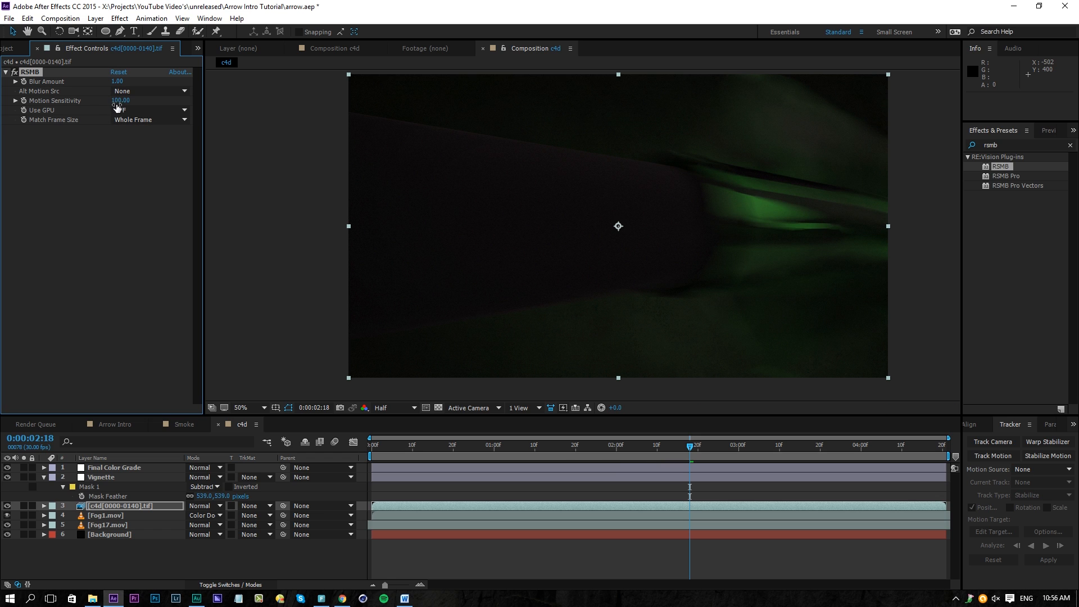
# Step: Preview the motion-blurred animation and stop at 0:00:03:17 on the title text
pyautogui.press('space')
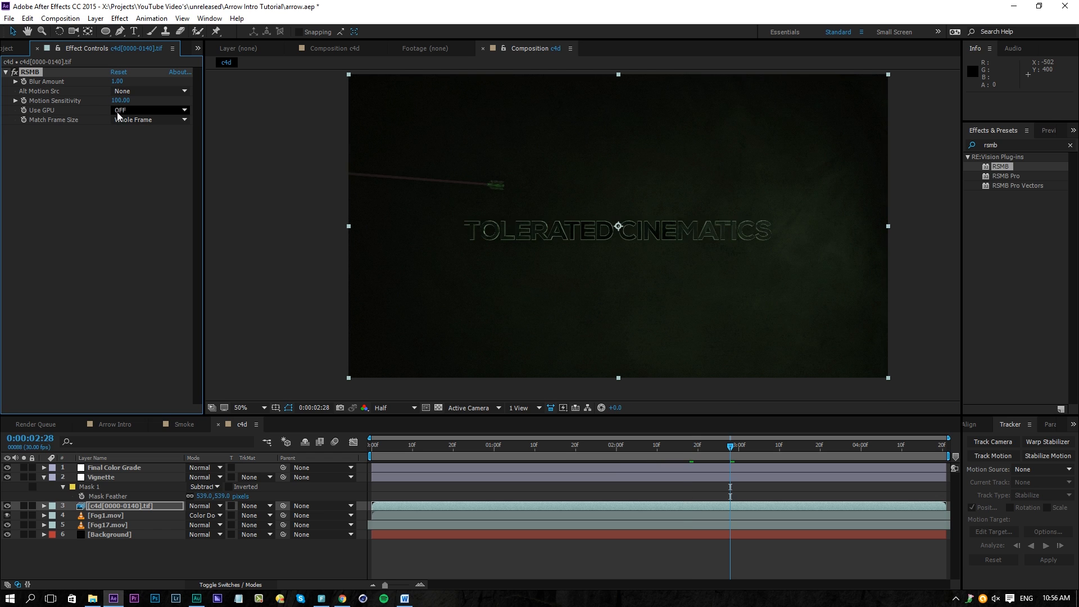
pyautogui.press('space')
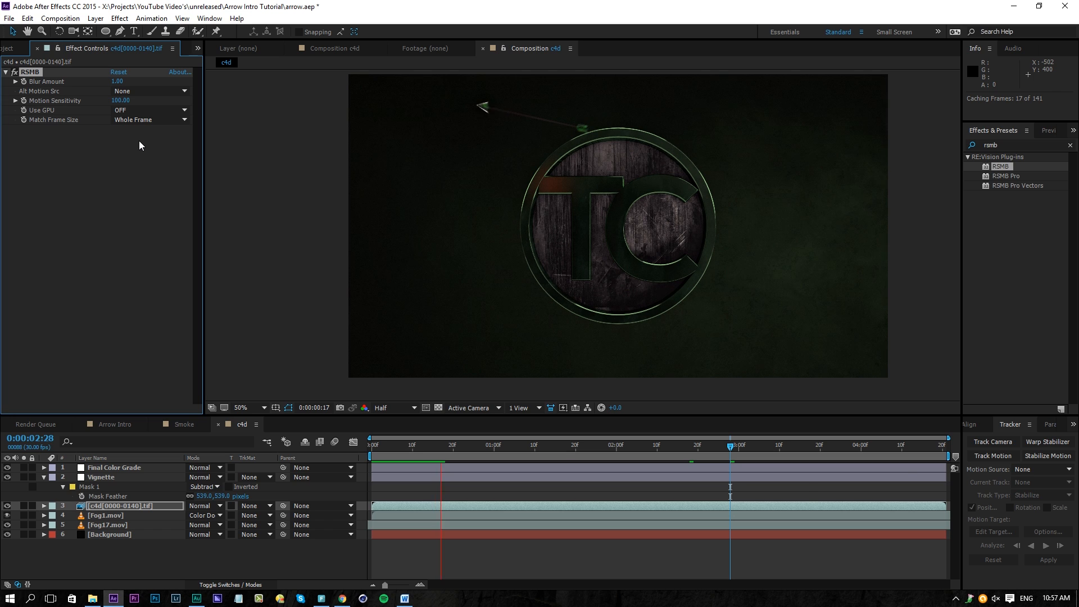
pyautogui.click(806, 453)
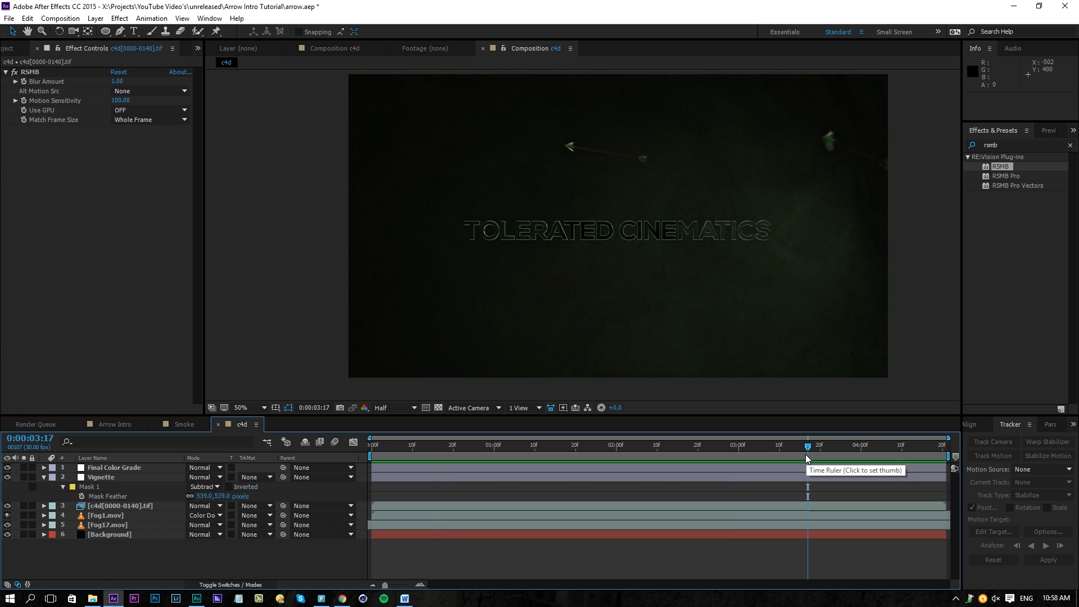